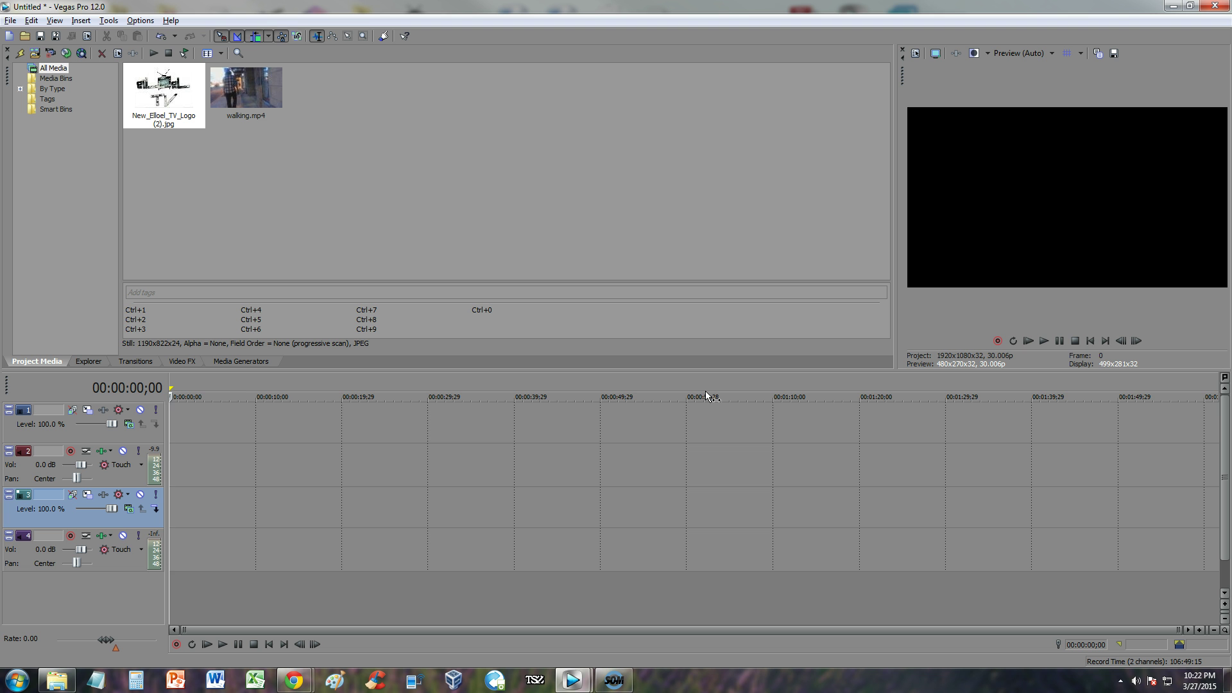
Place walking.mp4 from Project Media onto the timeline.
left_click(708, 683)
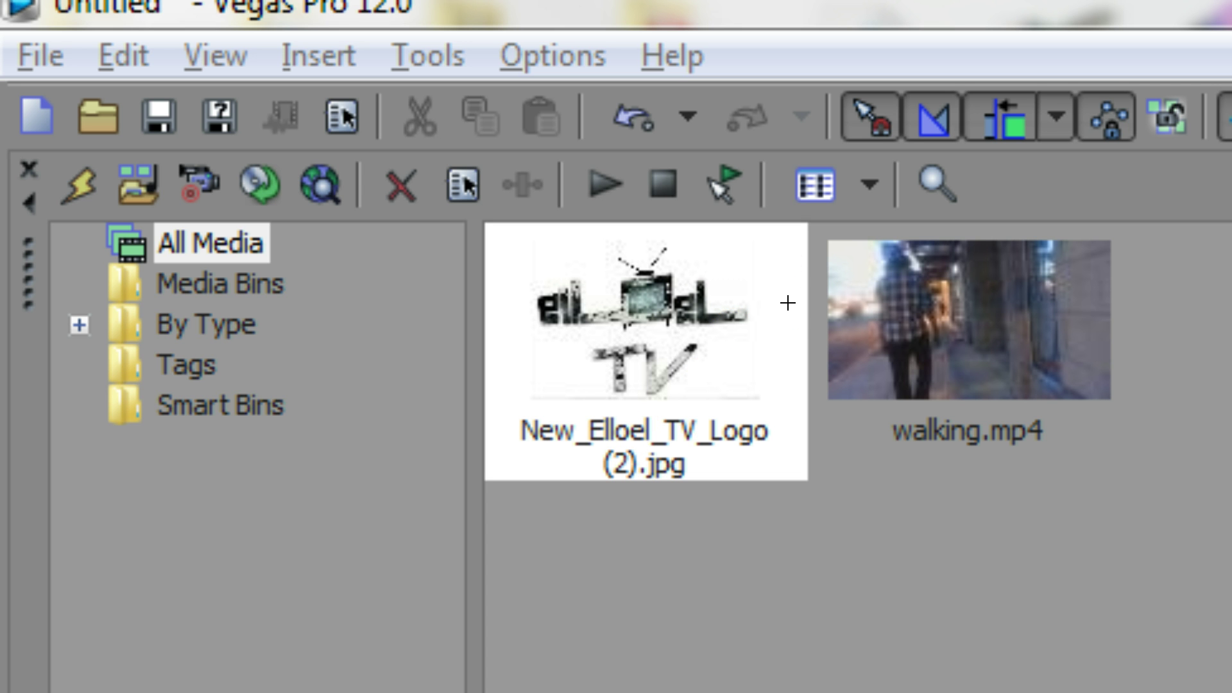
left_click(773, 261)
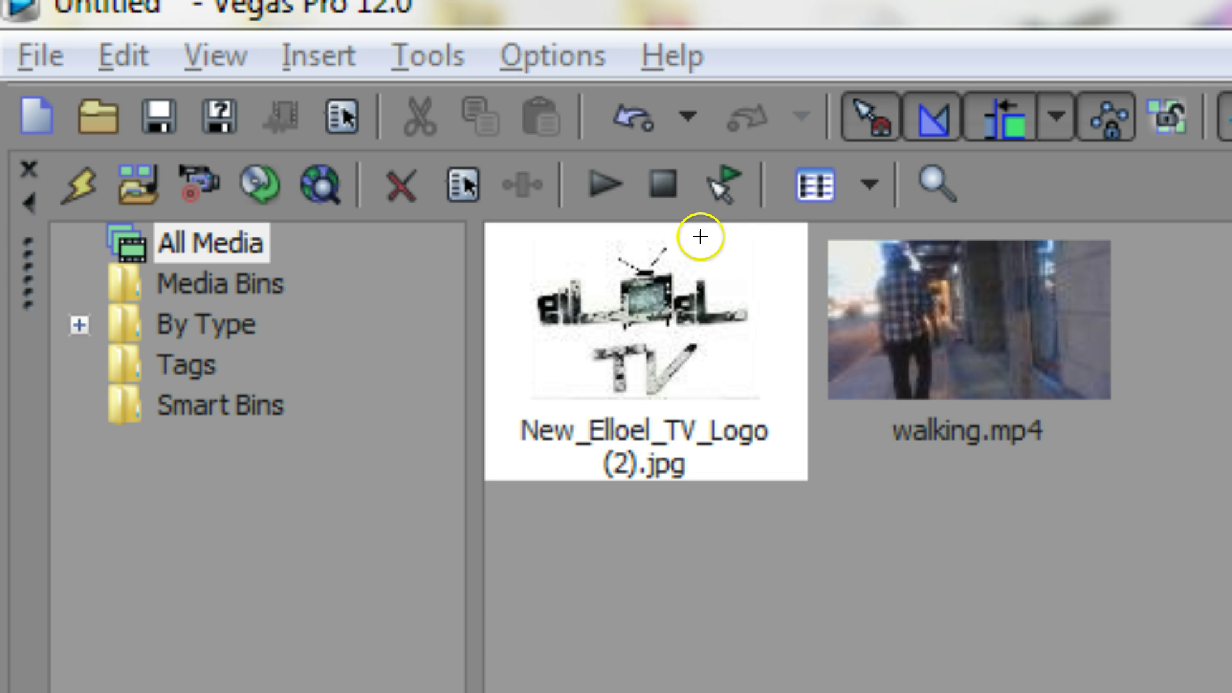
left_click(690, 378)
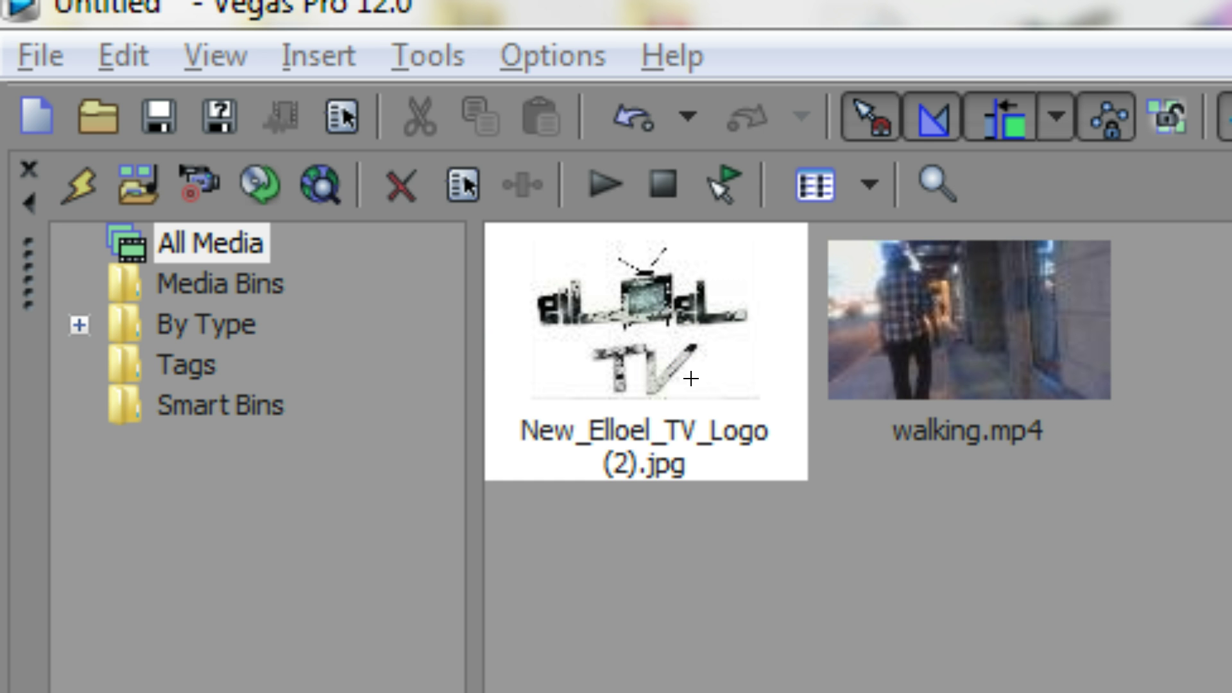
left_click(723, 341)
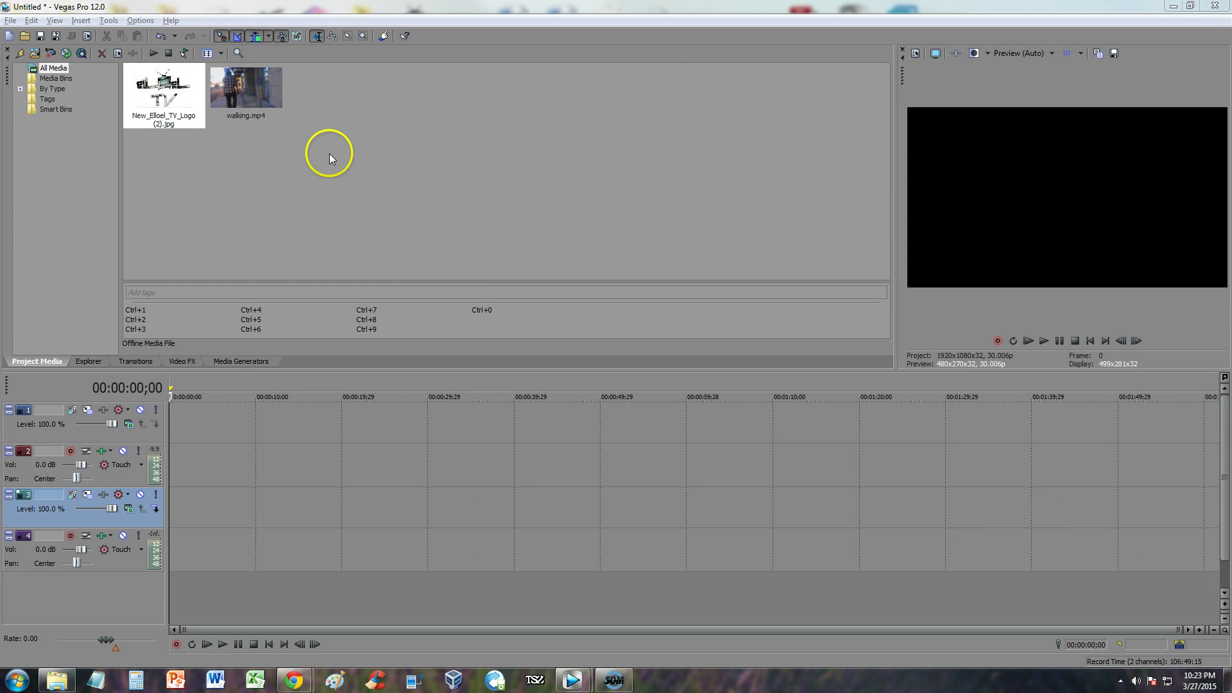
left_click(236, 87)
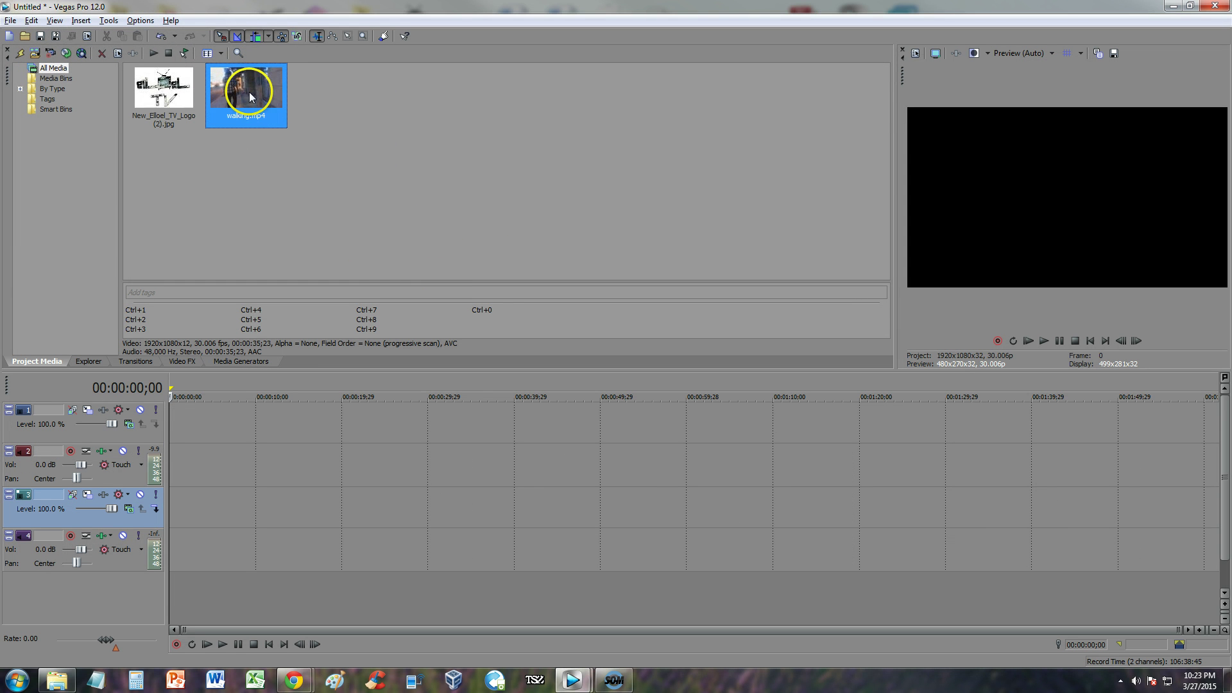
left_click_drag(245, 87, 174, 474)
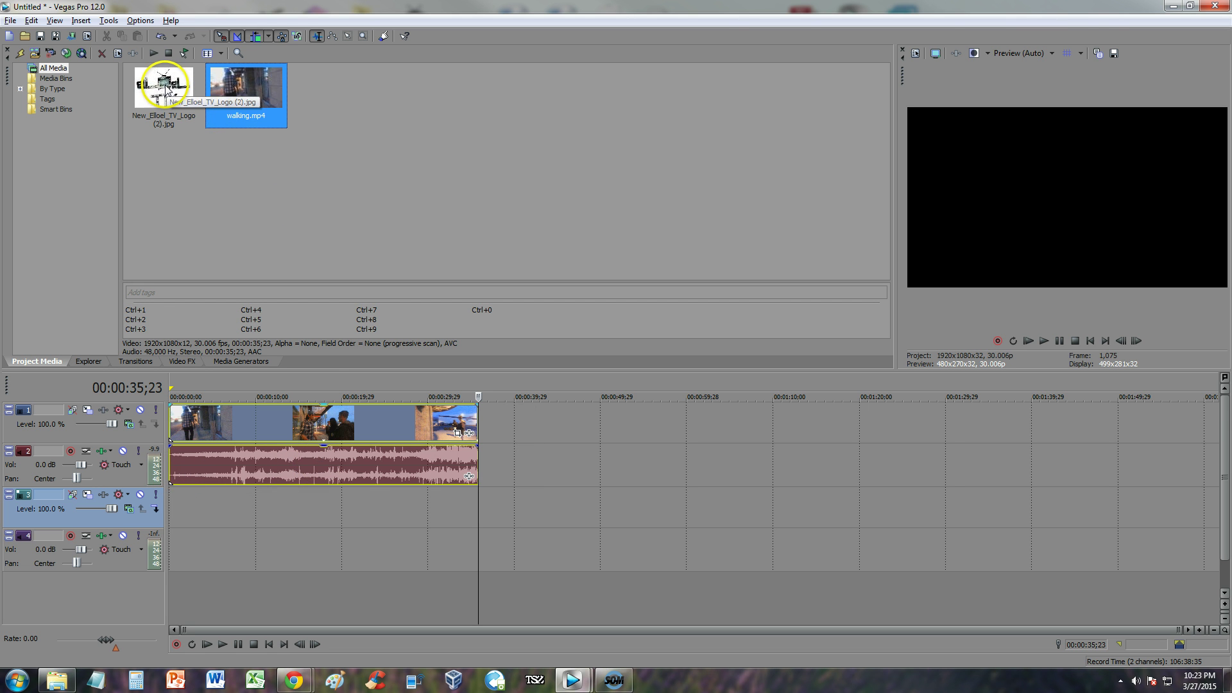
Drop the logo JPG onto the top video track, aligned at 0:00.
left_click_drag(163, 90, 194, 495)
left_click(256, 426)
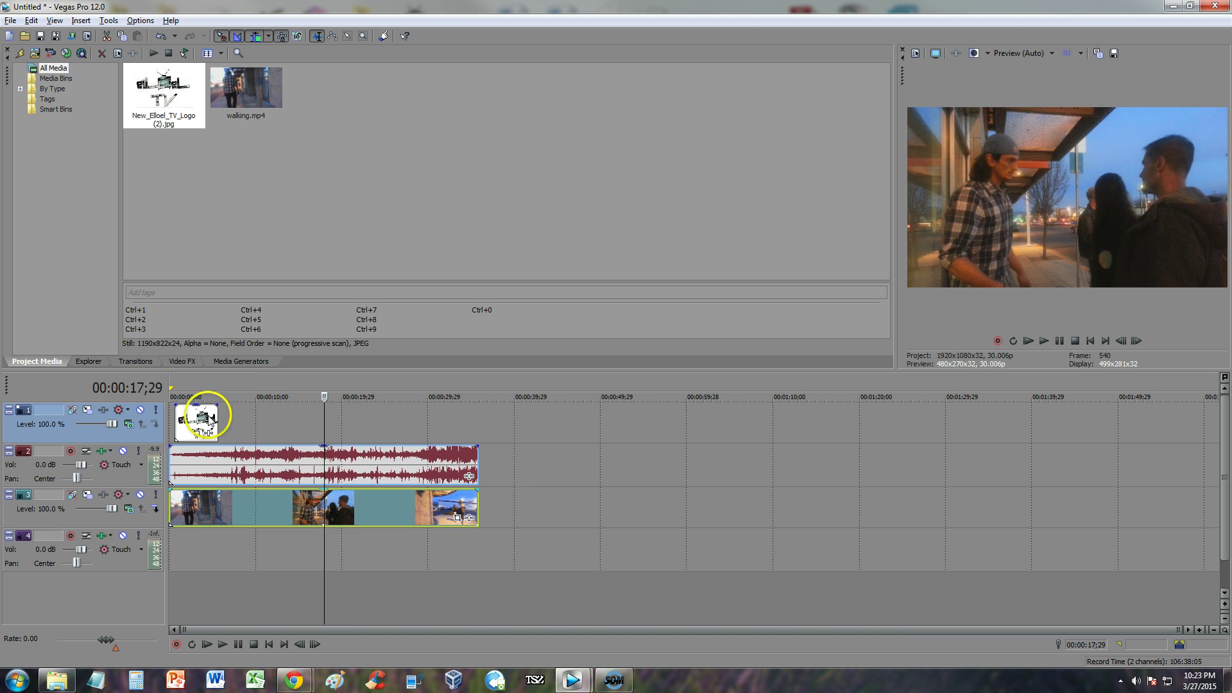
left_click_drag(193, 419, 187, 419)
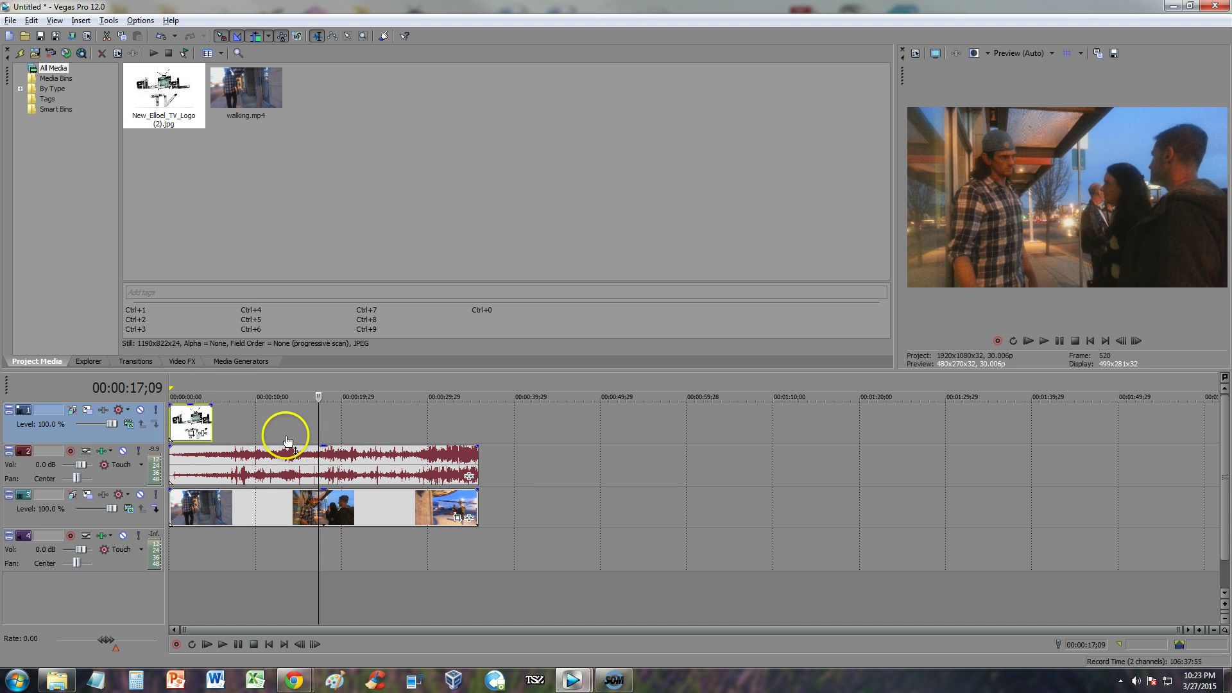
left_click(188, 423)
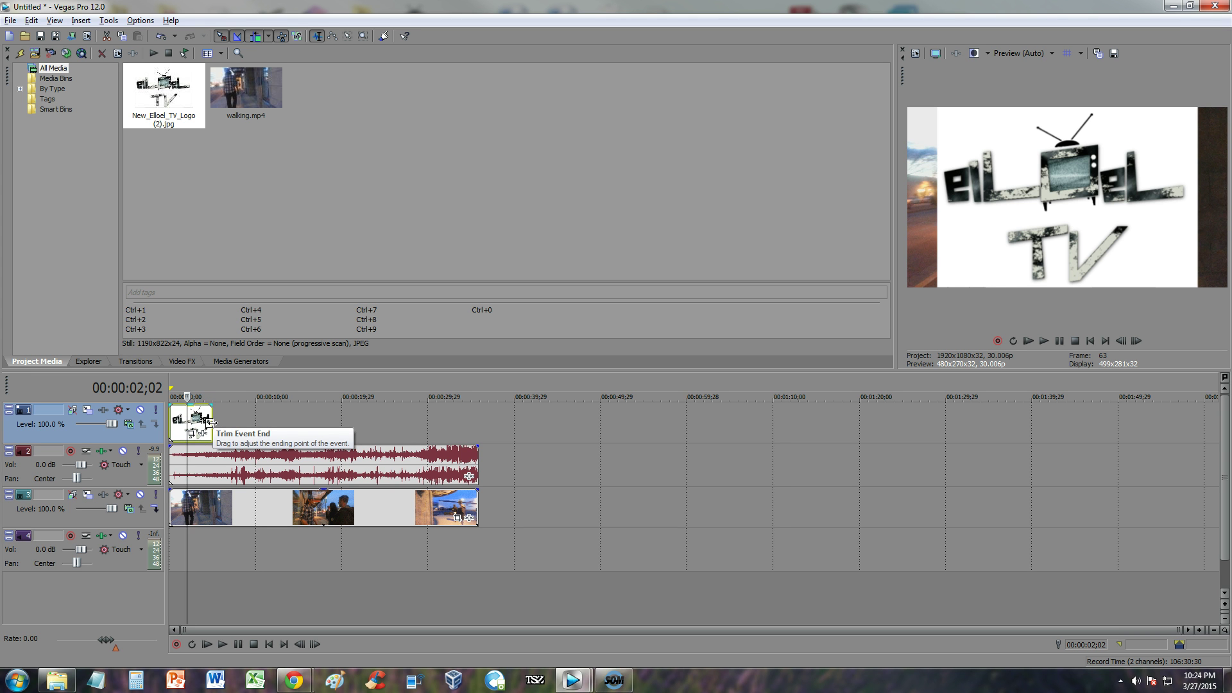
Stretch the logo event's right edge to the end of the walking video event.
left_click(209, 422)
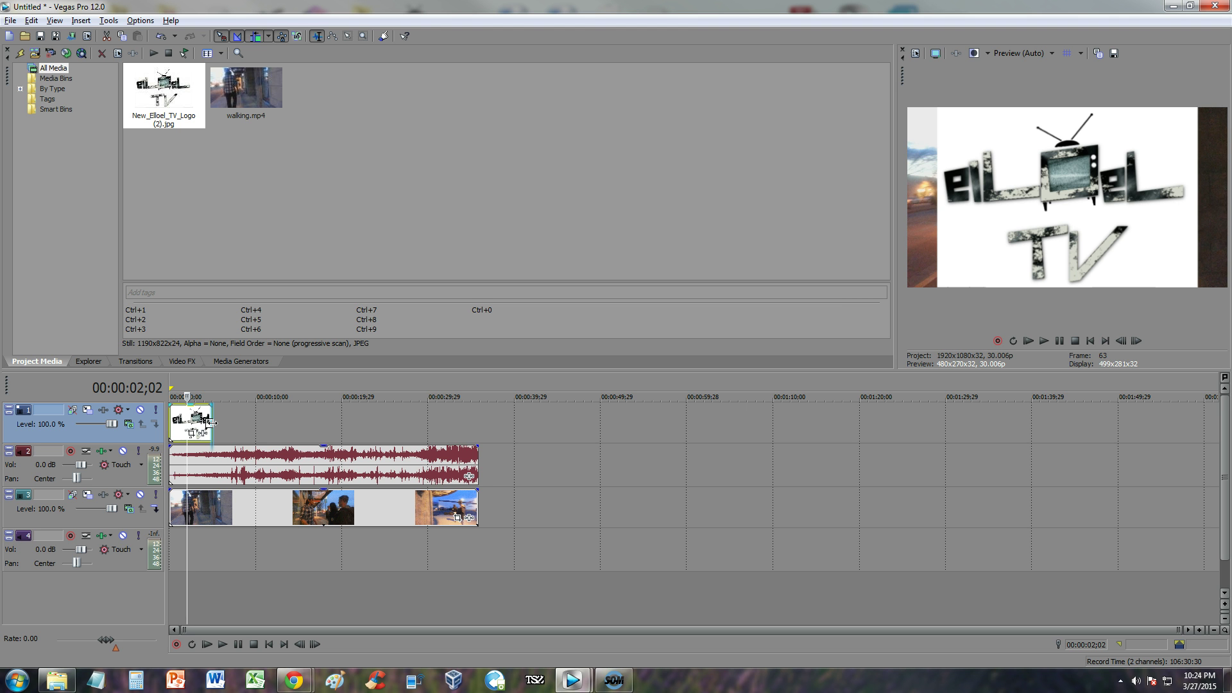
left_click_drag(209, 422, 478, 421)
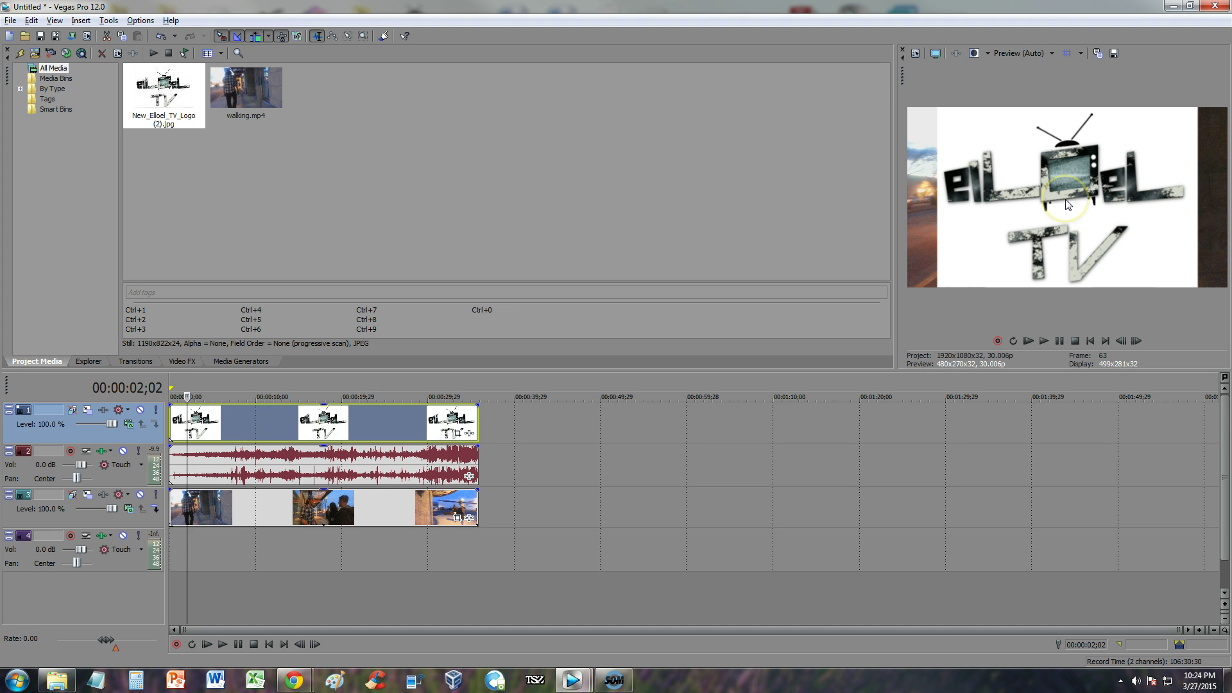
left_click(455, 433)
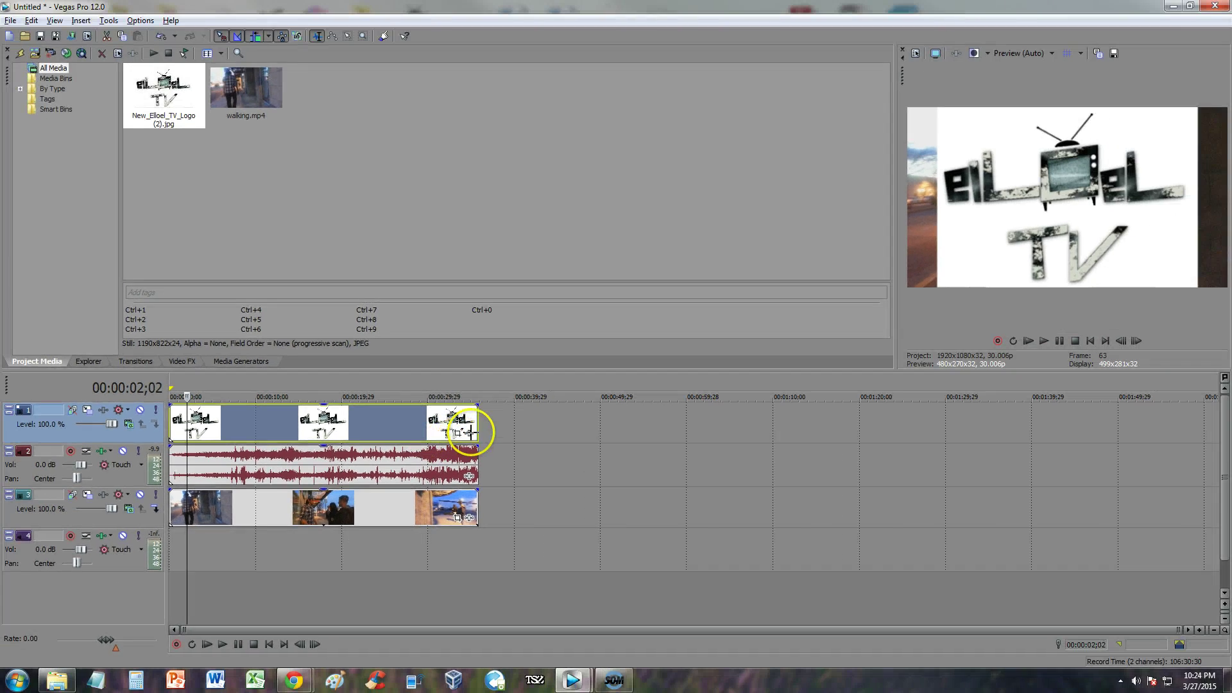
Open the logo event's Pan/Crop and apply Match Output Aspect.
left_click(457, 433)
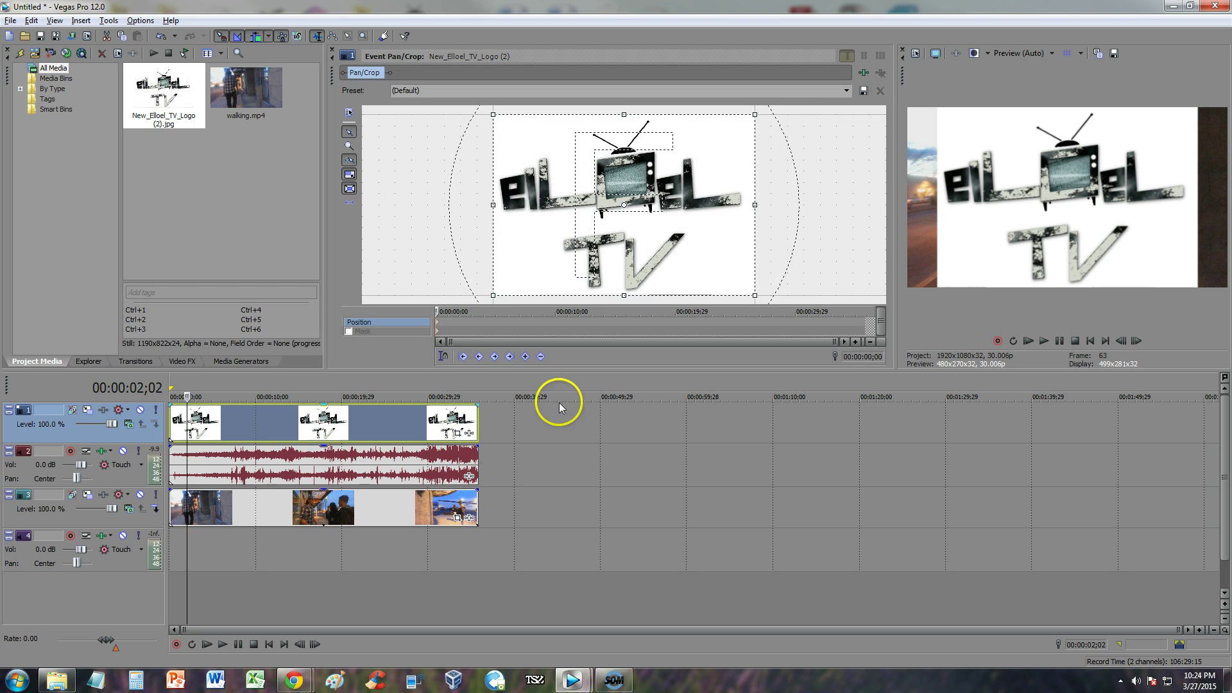
right_click(689, 189)
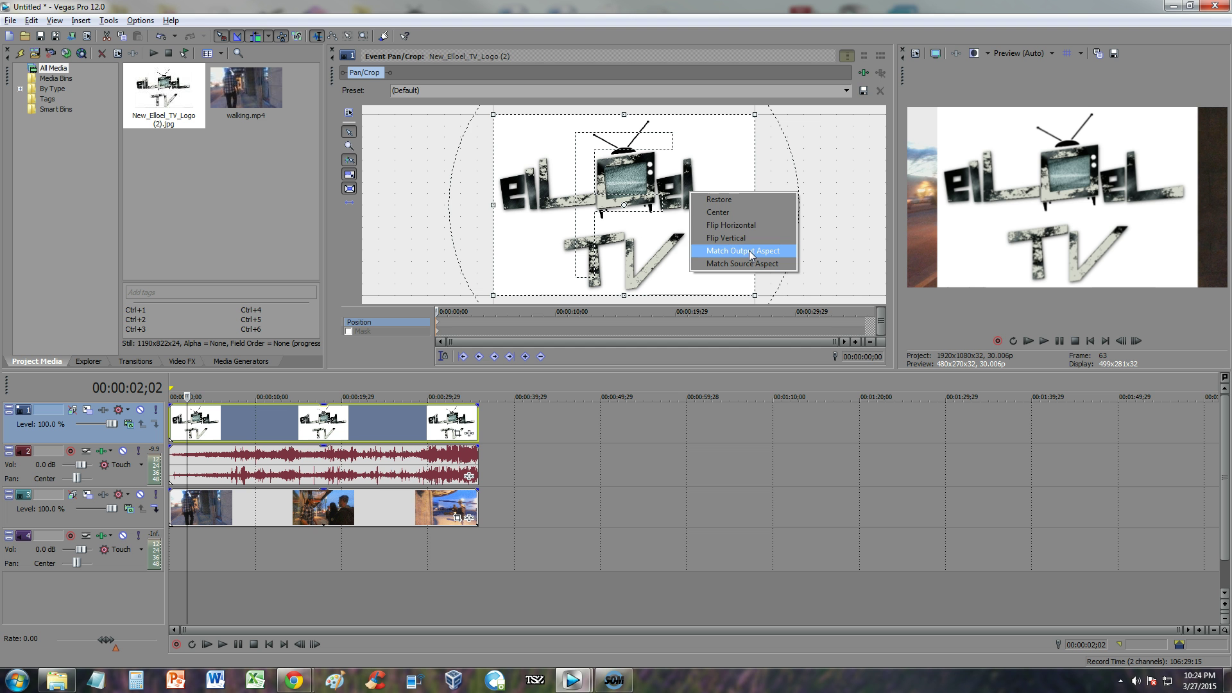
right_click(670, 217)
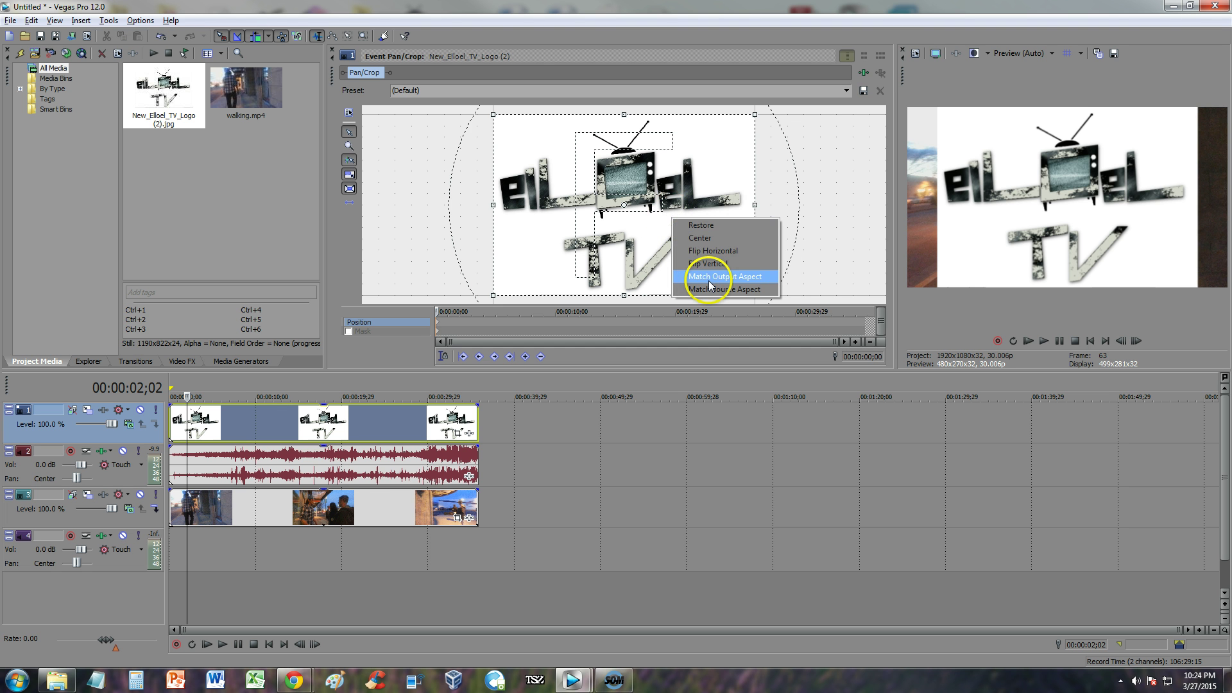
left_click(710, 277)
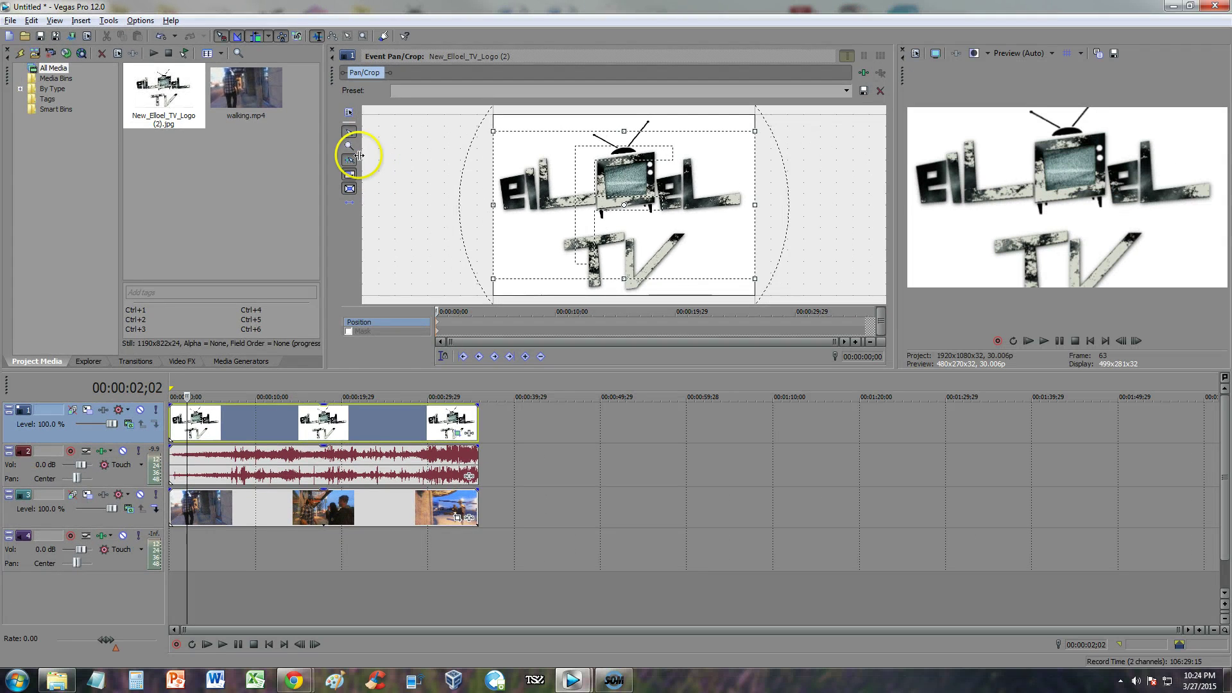
Zoom the Pan/Crop canvas out with the Zoom tool, then return to normal editing.
left_click(364, 157)
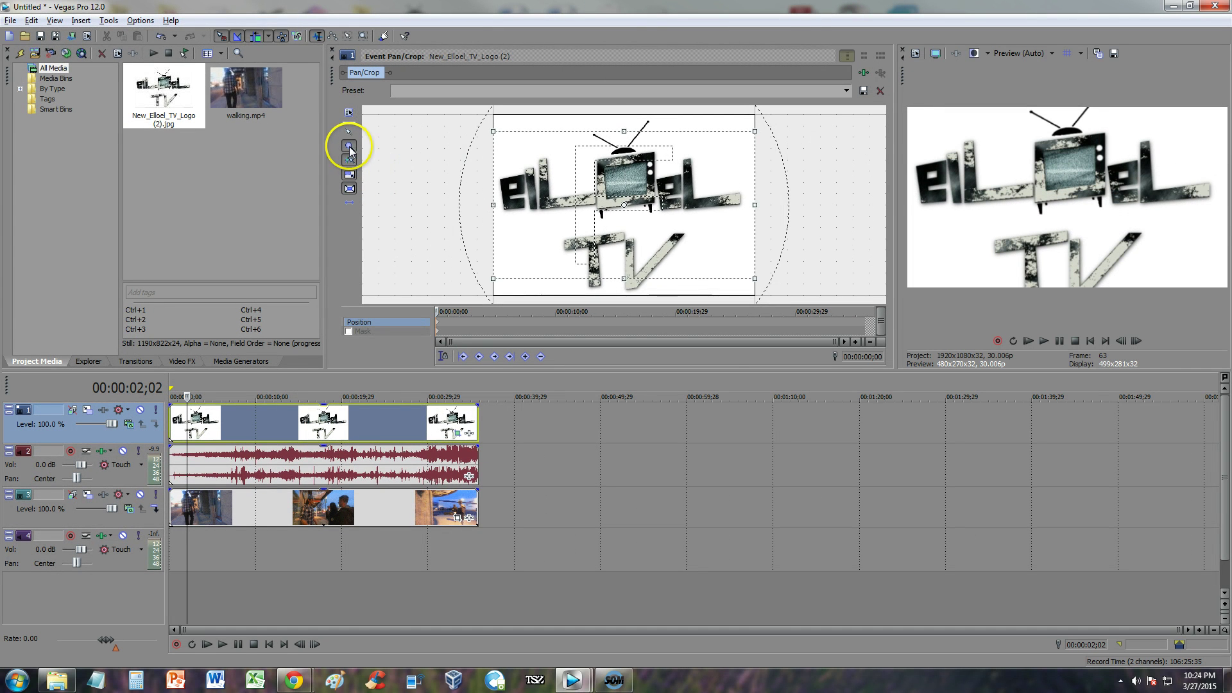
right_click(577, 197)
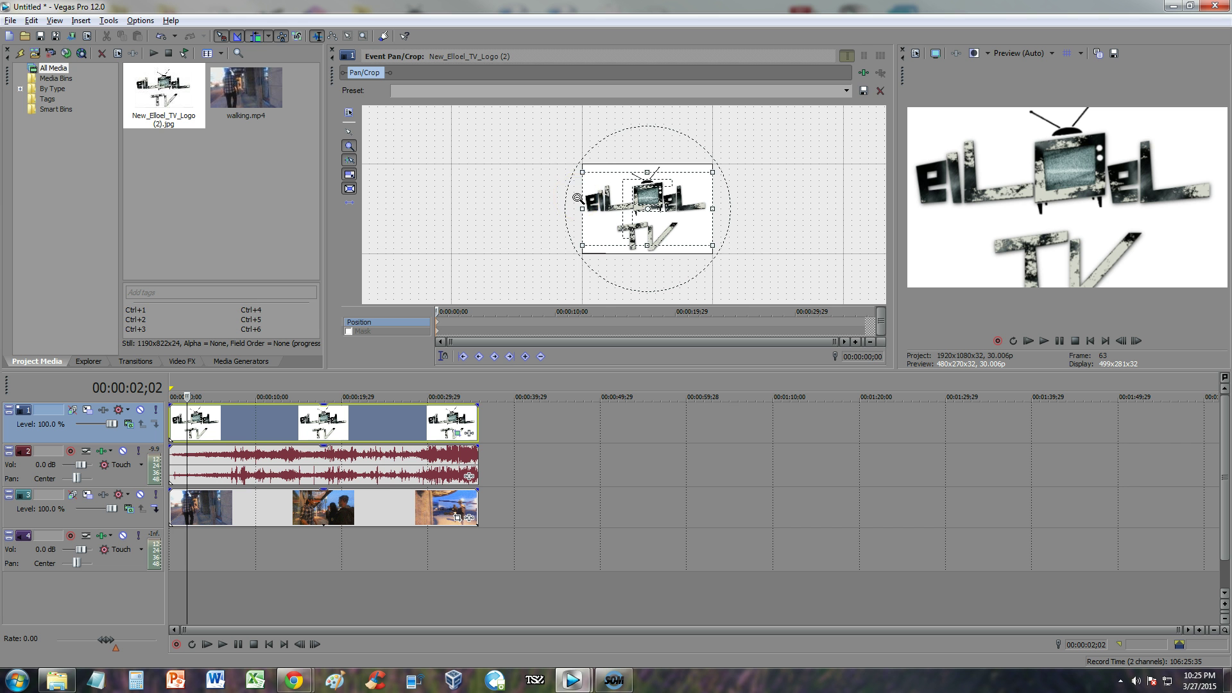
right_click(614, 206)
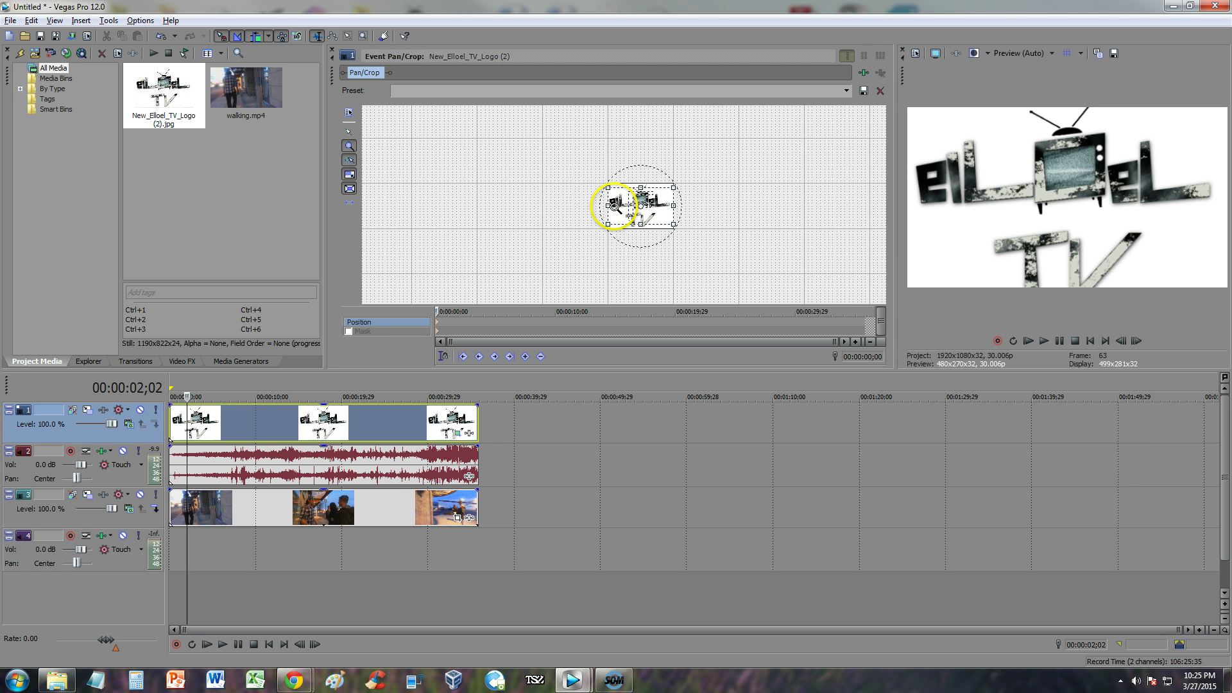
left_click(350, 132)
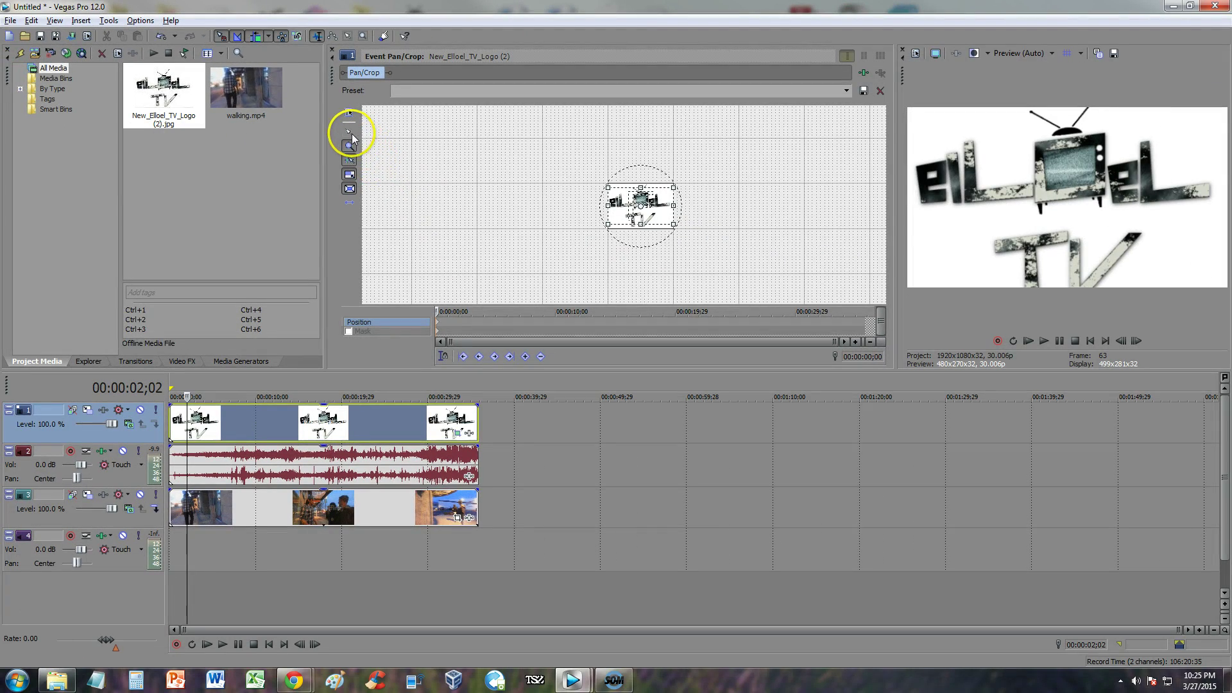
Drag the Pan/Crop frame's corner outward until the logo becomes a small inset.
left_click(349, 133)
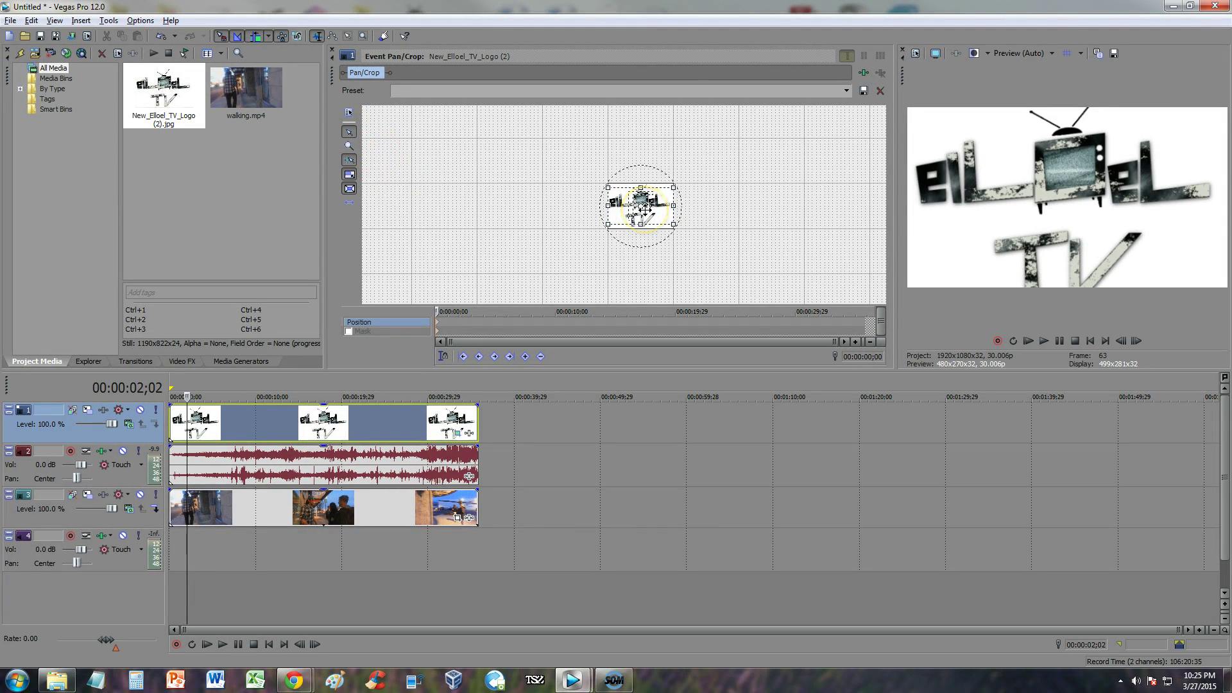
left_click_drag(645, 207, 646, 204)
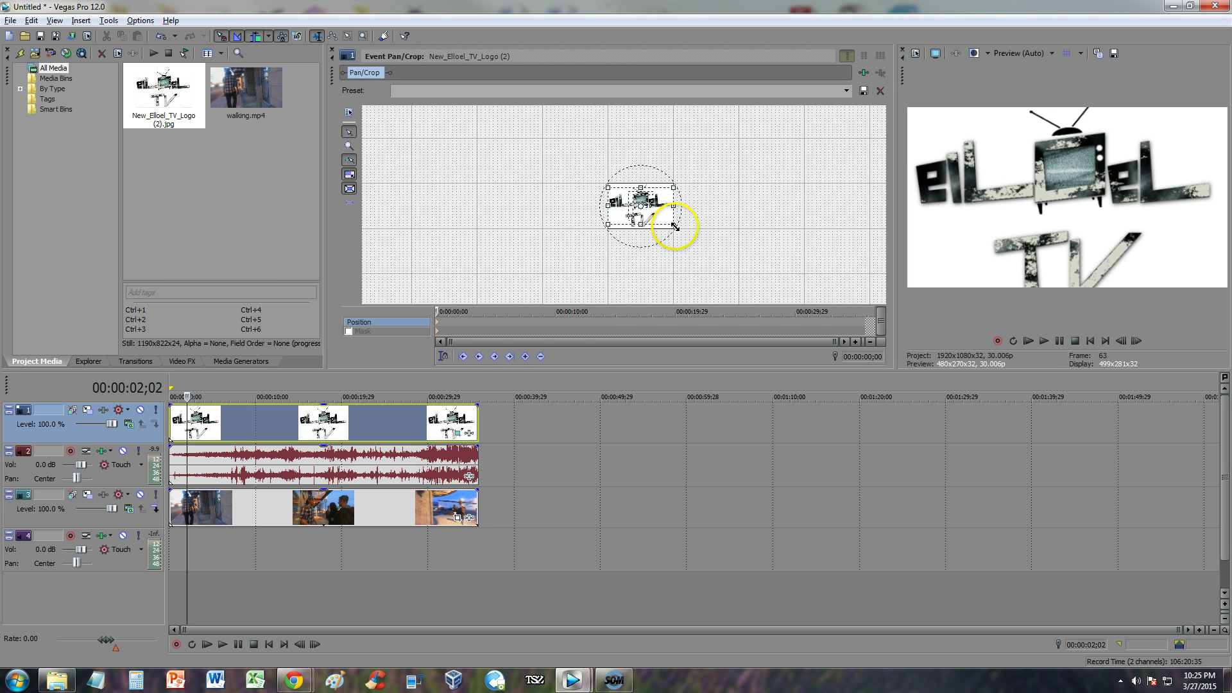
mouse_move(675, 227)
left_mouse_down()
mouse_move(655, 214)
mouse_move(665, 220)
left_mouse_up()
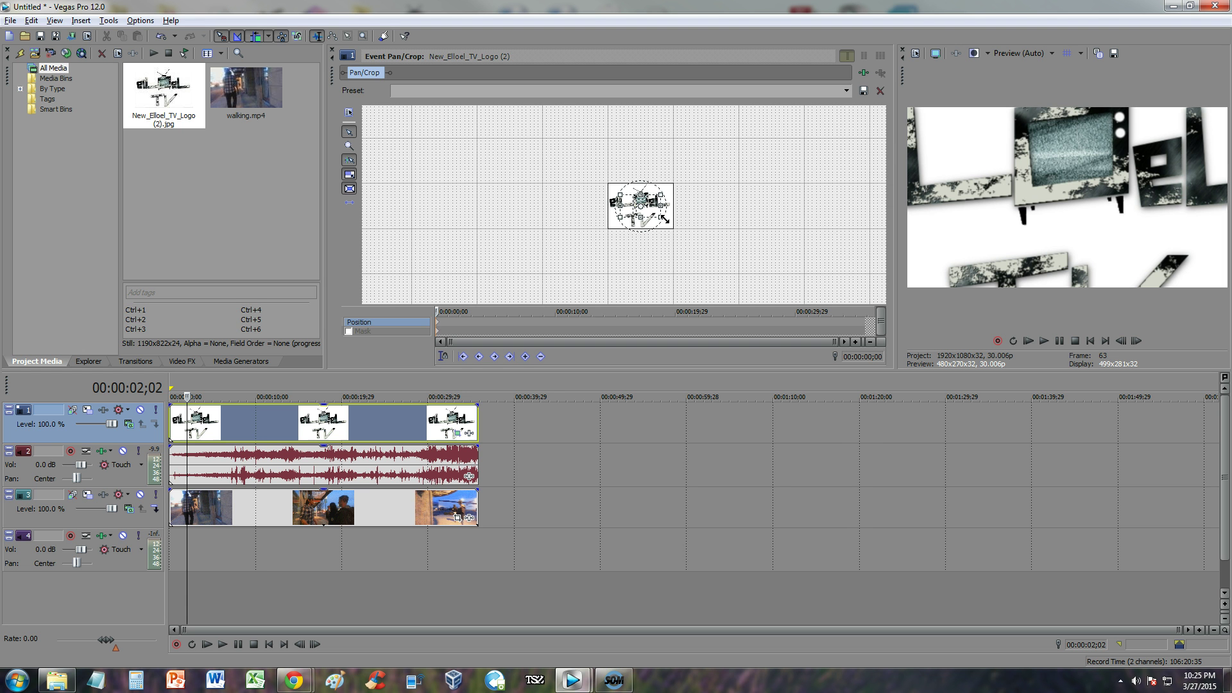
left_click_drag(665, 220, 695, 251)
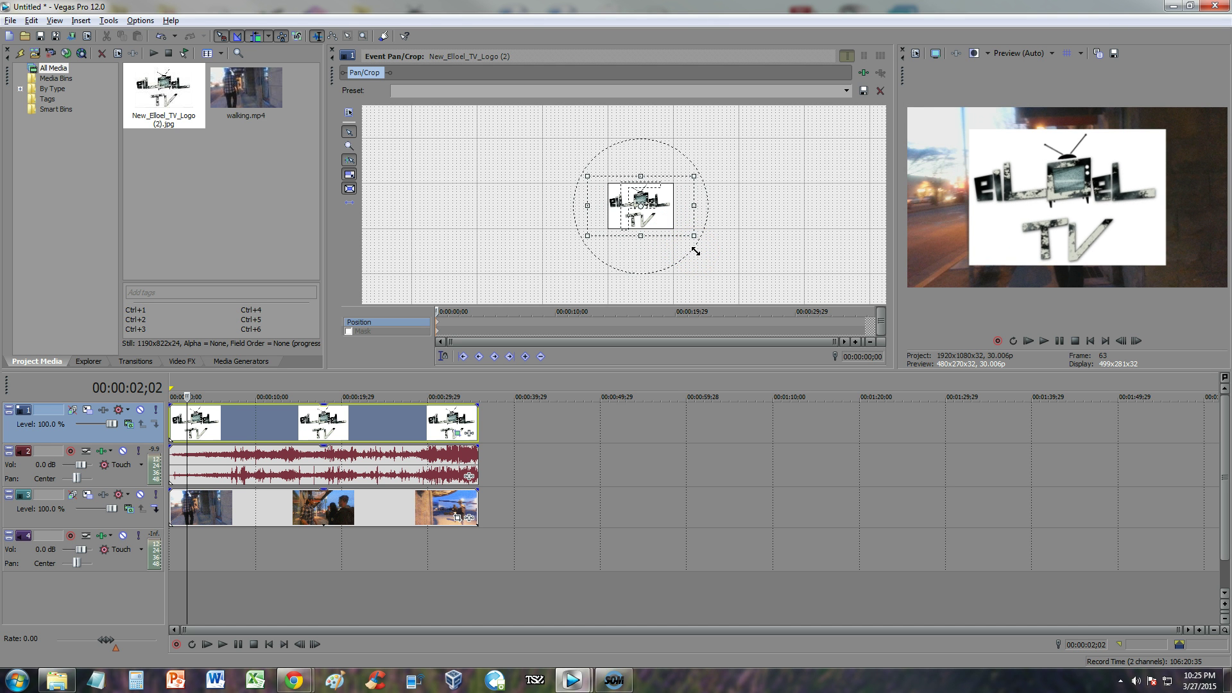
left_click_drag(696, 251, 813, 358)
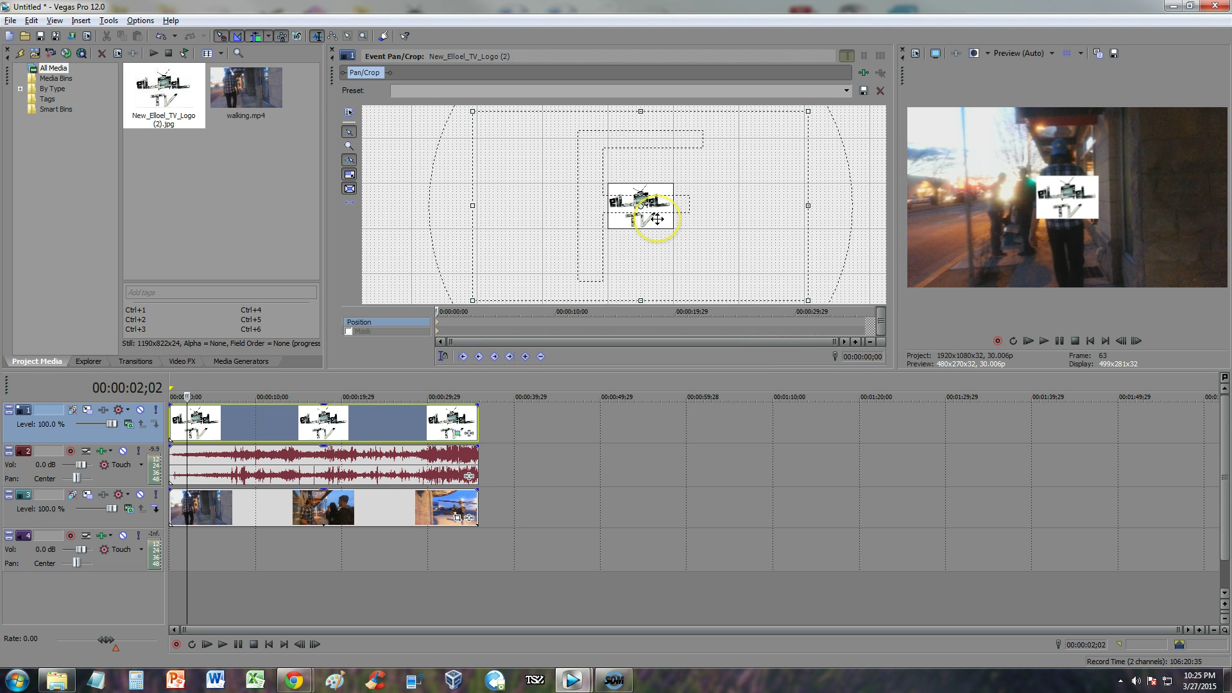
Drag the Pan/Crop frame left so the logo sits against the video's right edge.
left_click_drag(657, 219, 506, 195)
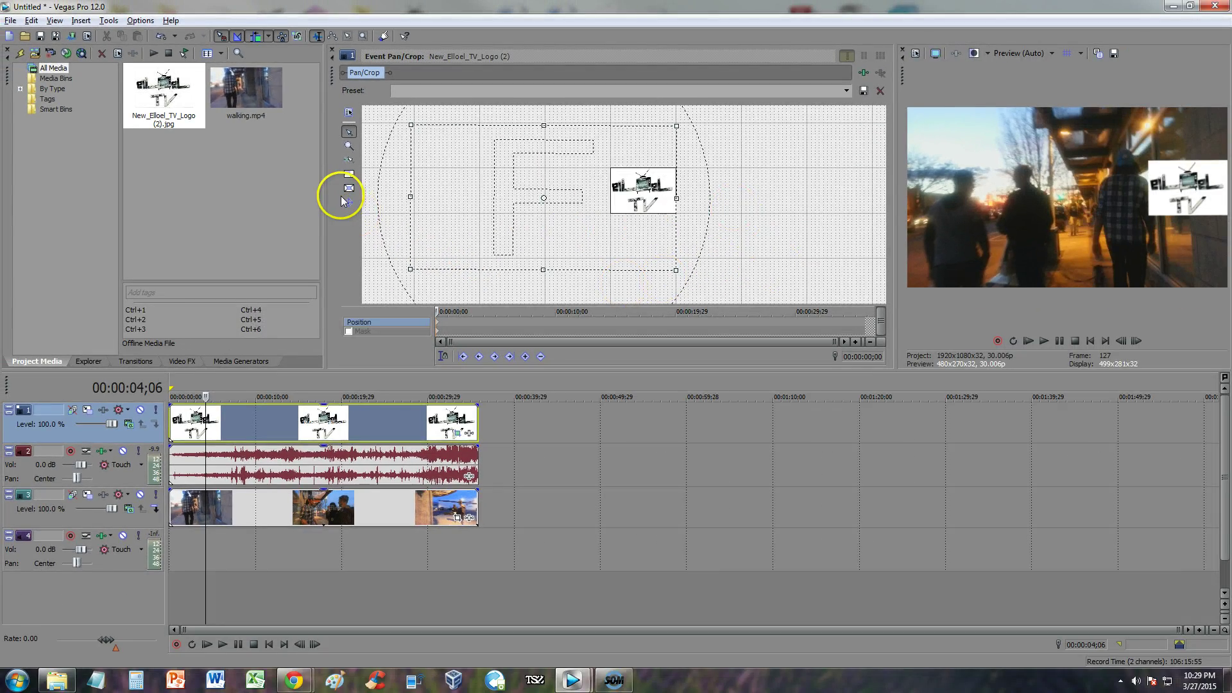
Restrict Pan/Crop movement to vertical and drop the logo into the bottom-right corner.
left_click(351, 204)
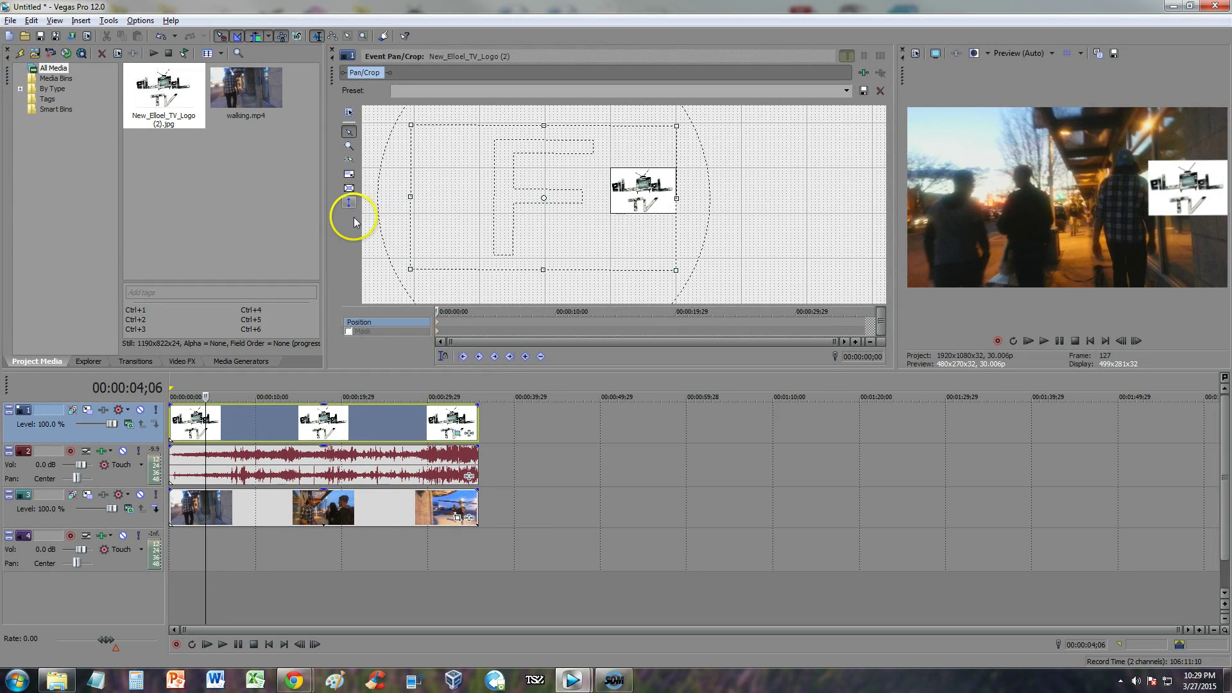
left_click(349, 206)
left_click(347, 202)
left_click_drag(575, 220, 571, 166)
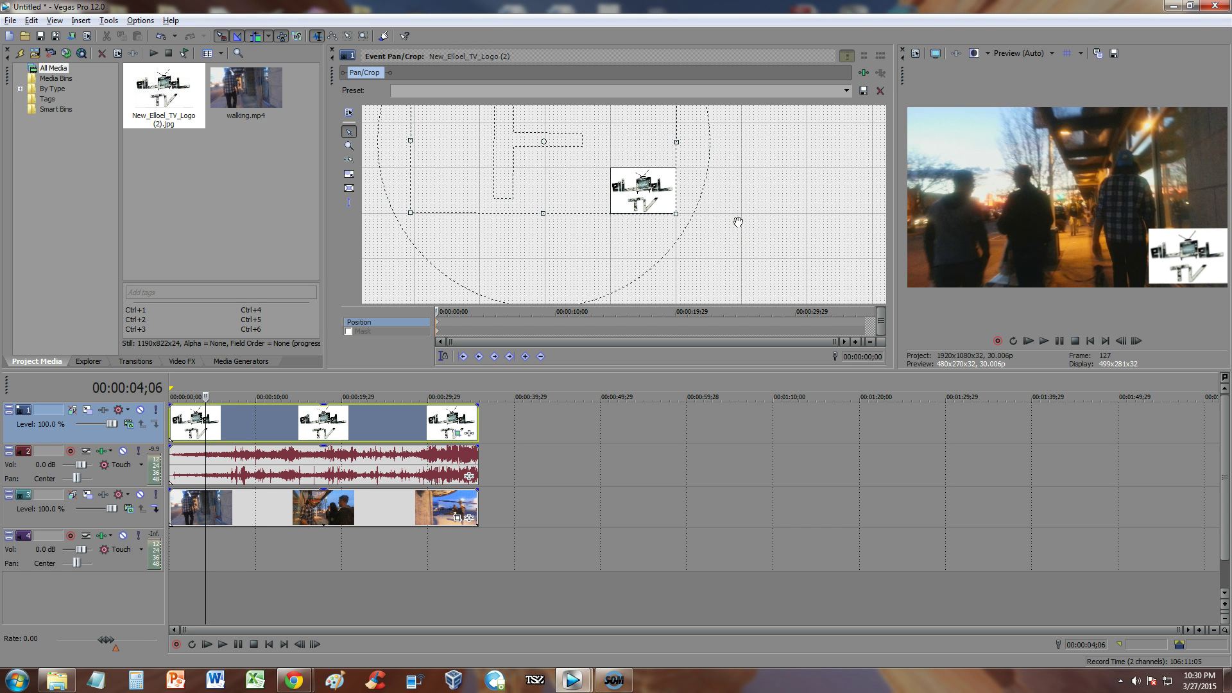
left_click(896, 244)
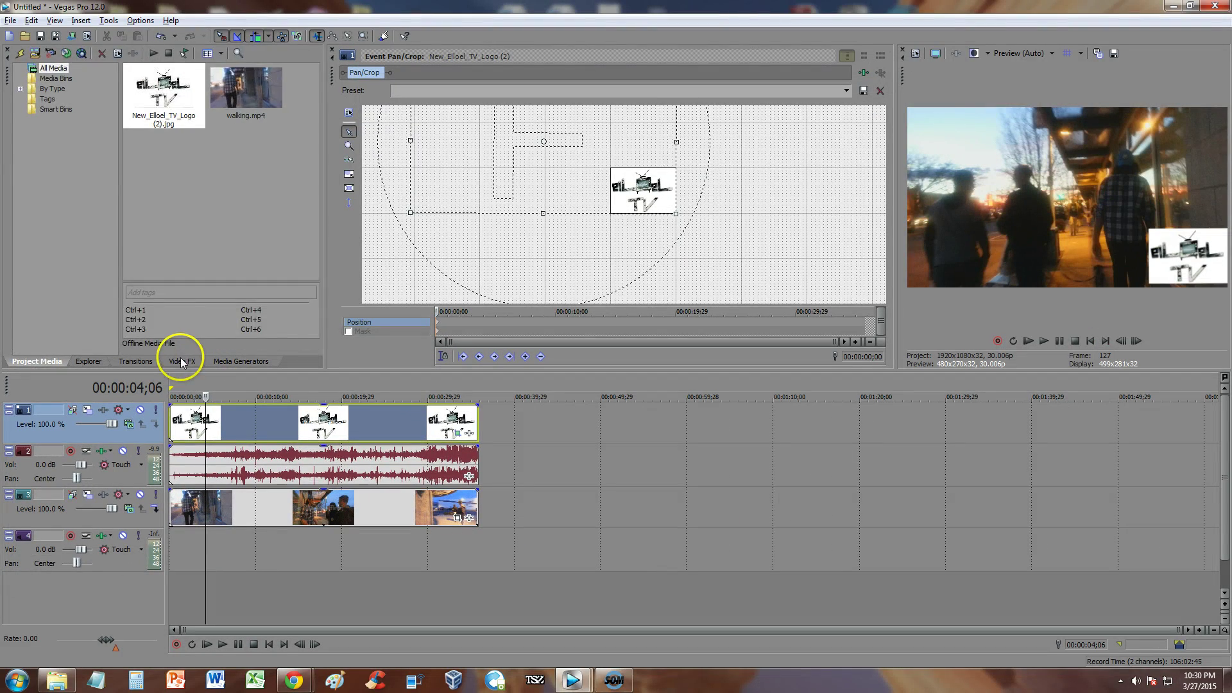
Add the default Color Match preset and Chroma Keyer from Video FX to the logo event.
left_click(321, 352)
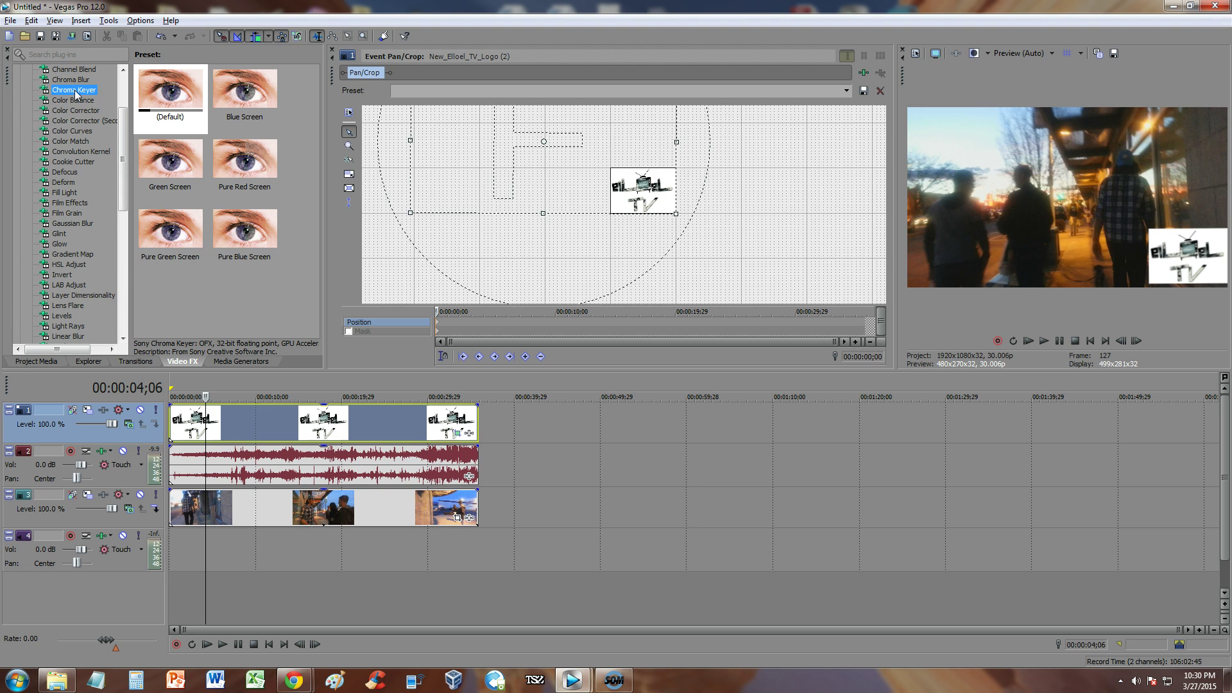
left_click_drag(75, 95, 103, 109)
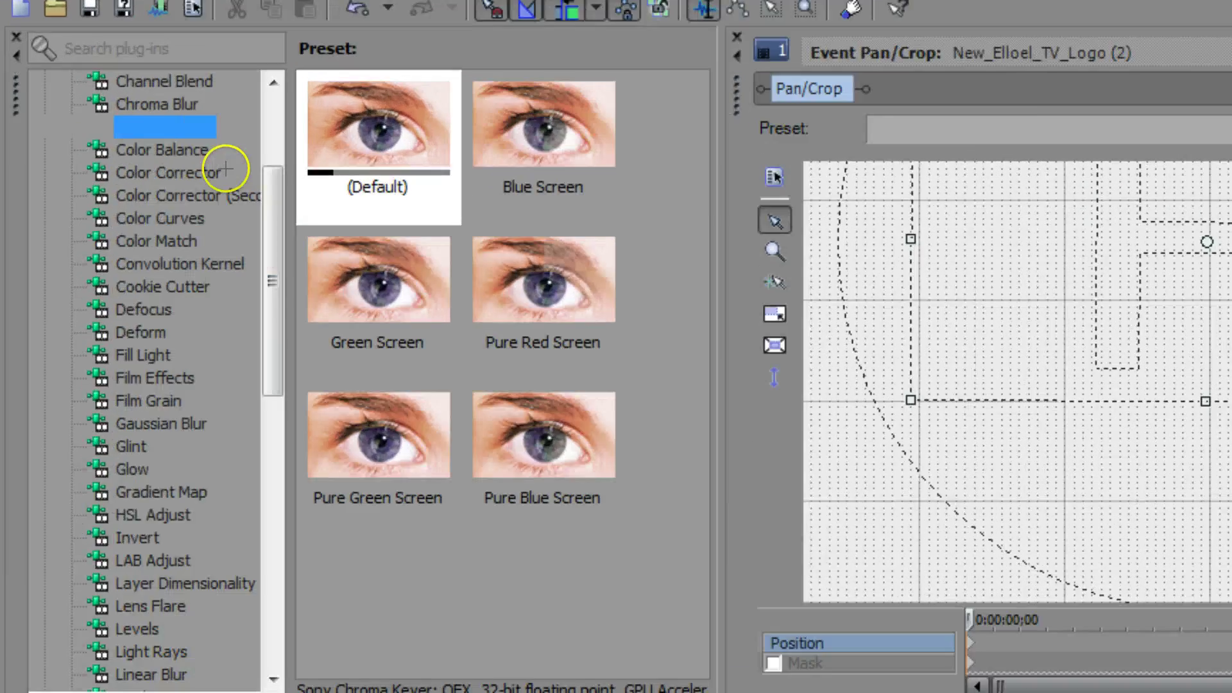
left_click_drag(226, 169, 170, 146)
left_click_drag(638, 382, 817, 692)
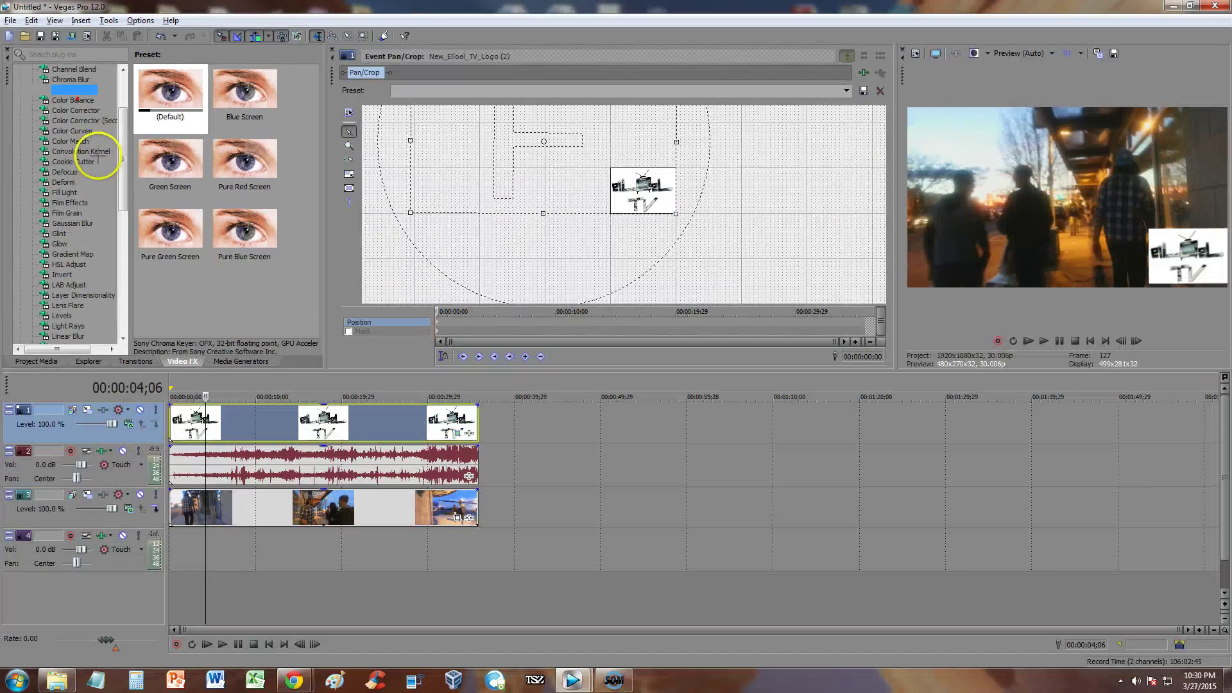
left_click_drag(98, 156, 89, 142)
left_click(70, 141)
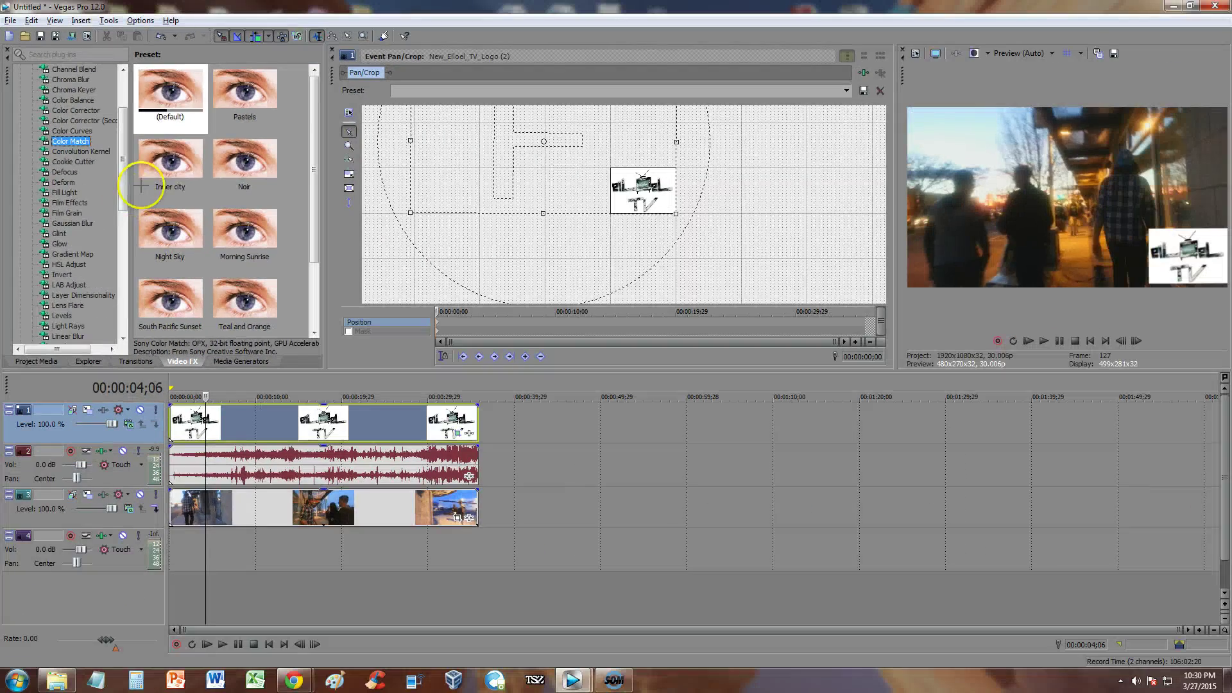
left_click_drag(172, 93, 285, 433)
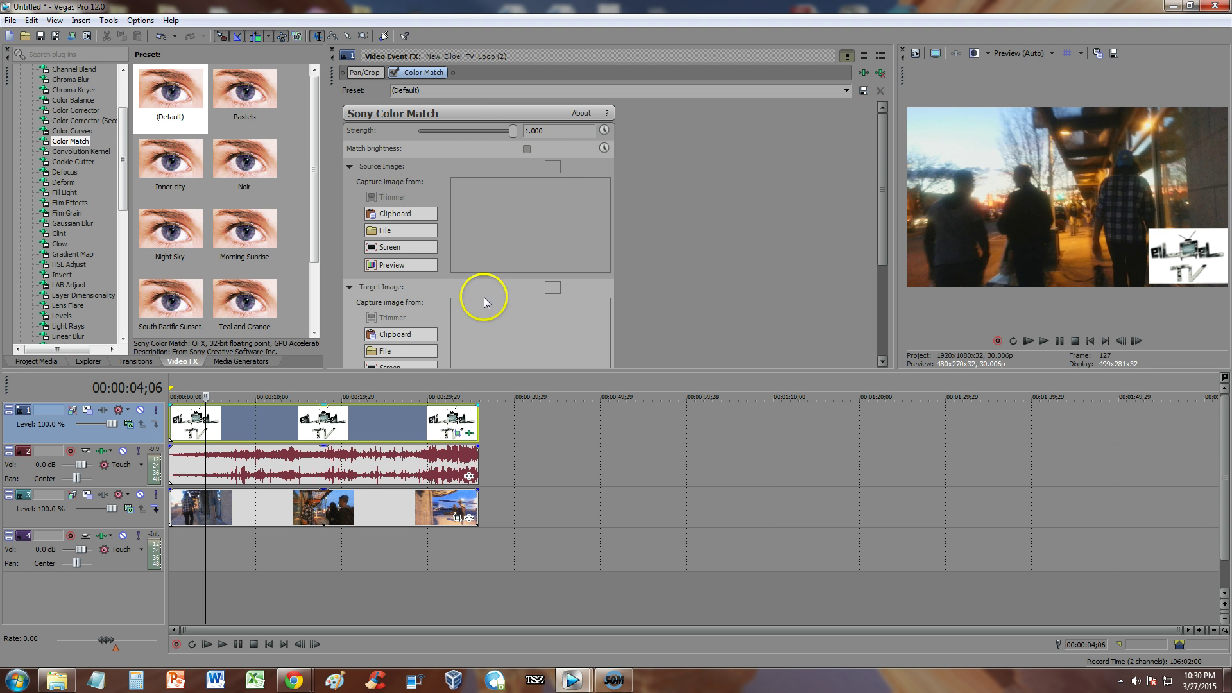
left_click_drag(880, 136, 860, 112)
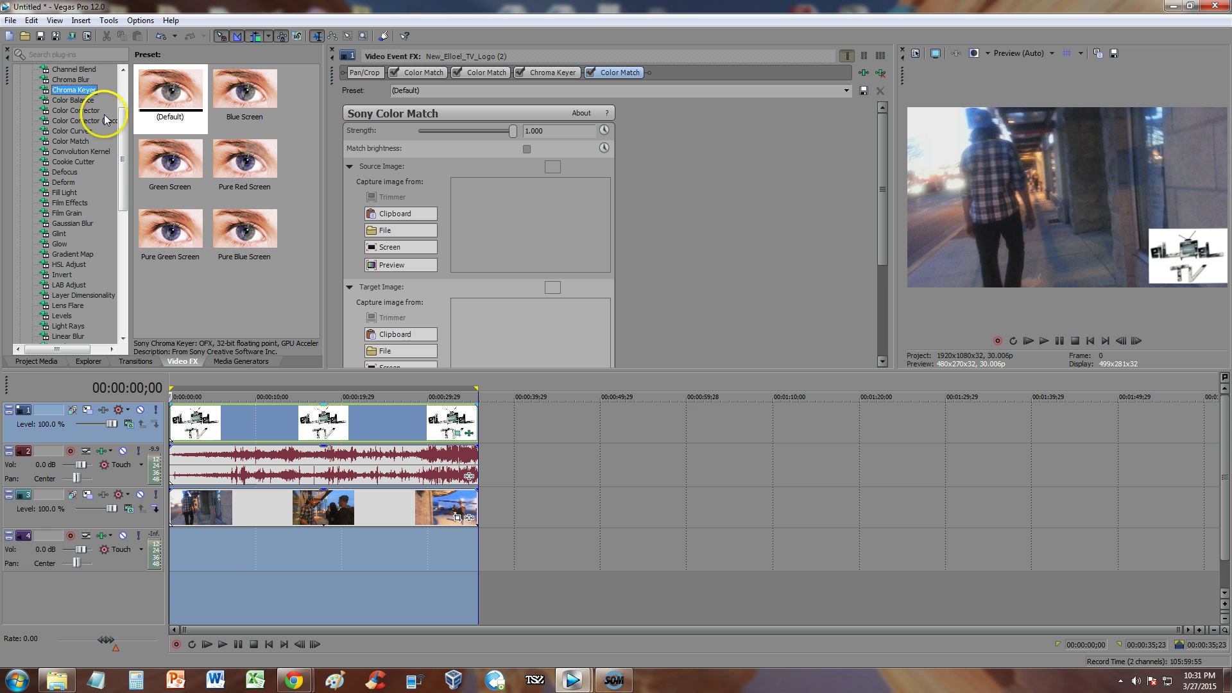
Apply the Chroma Keyer effect to the logo event.
left_click(71, 90)
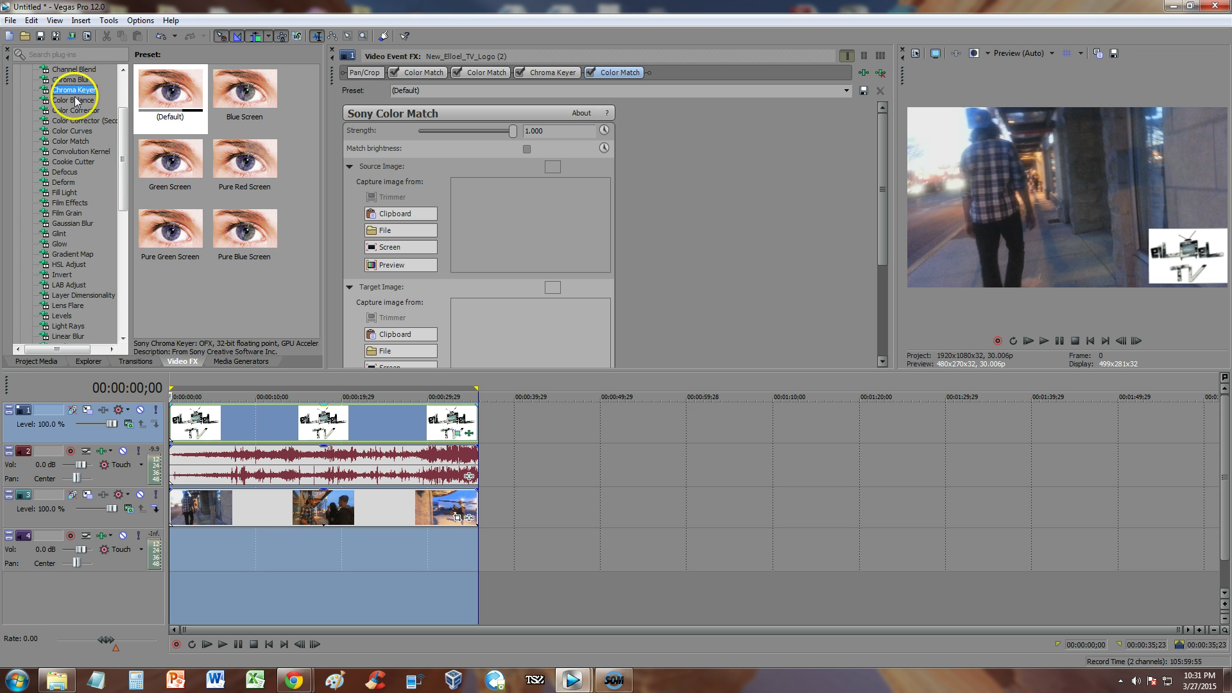
left_click(83, 96)
left_click_drag(83, 101, 250, 422)
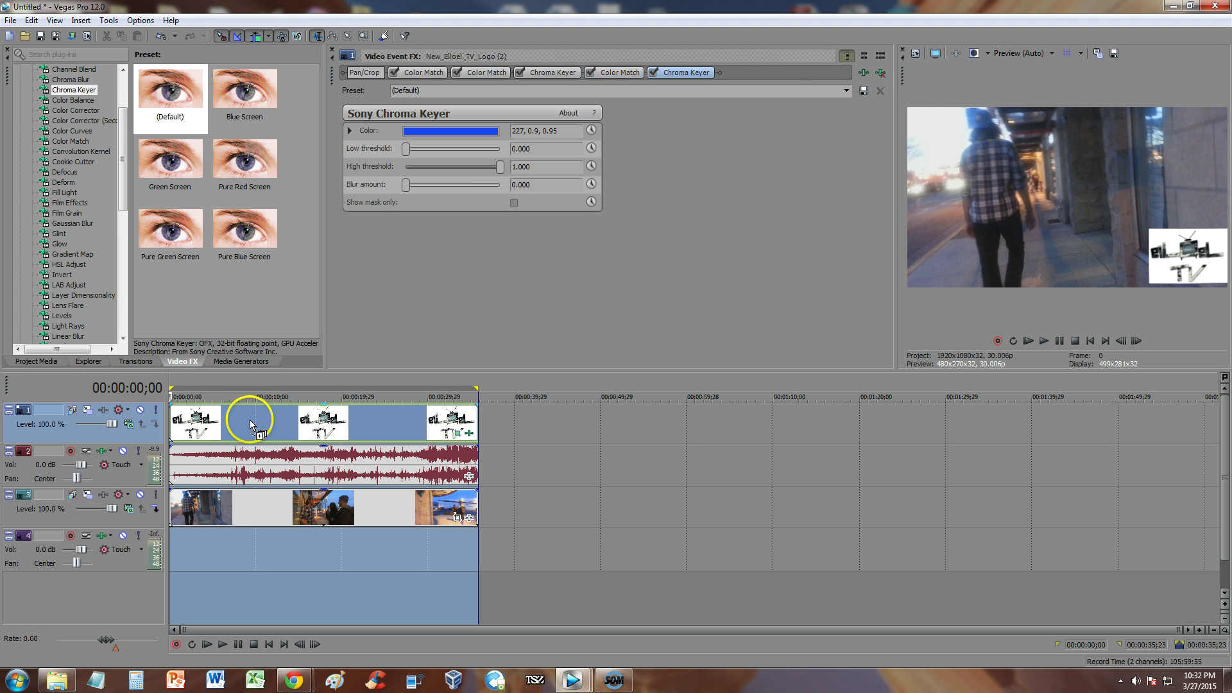
Set the Chroma Keyer key colour to pure white (0.0, 0.0, 1.0).
left_click(421, 132)
left_click(446, 173)
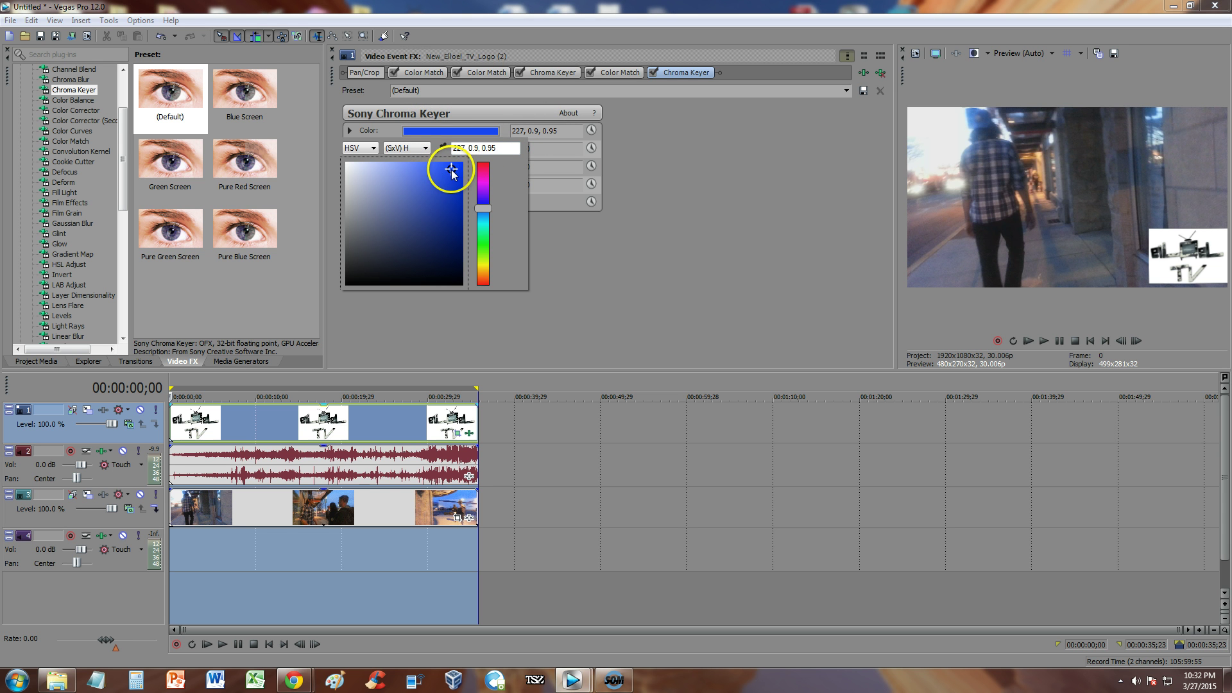
left_click(349, 162)
left_click_drag(349, 161, 347, 160)
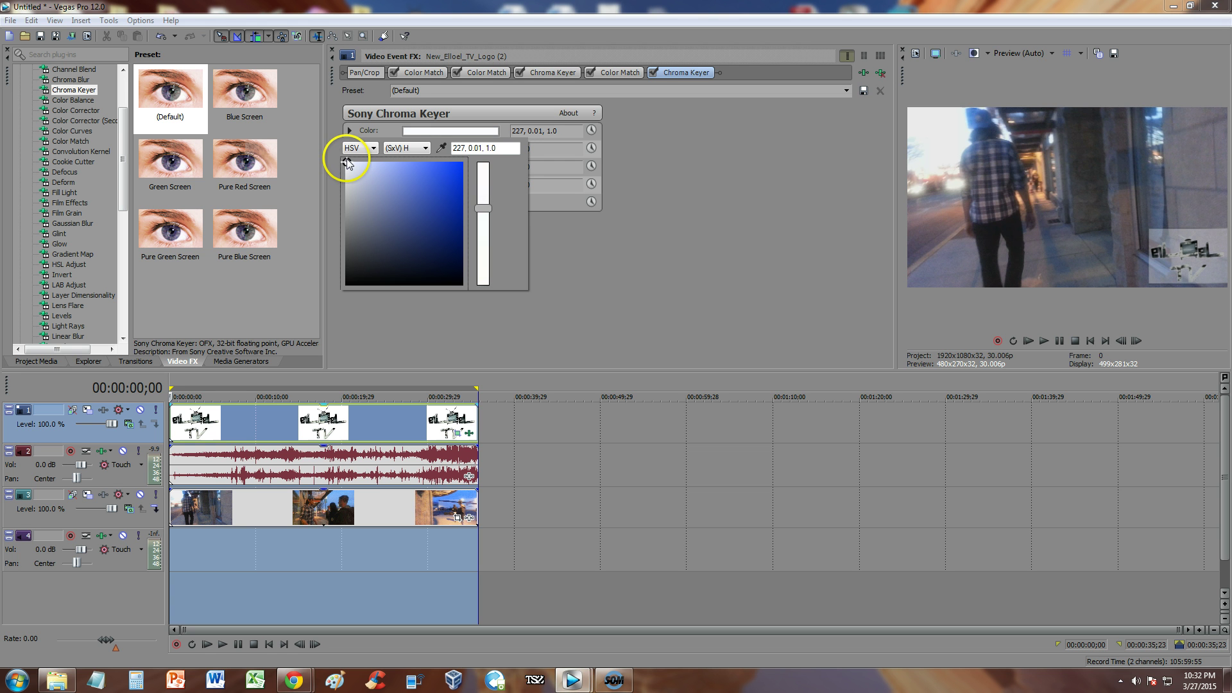
left_click(486, 186)
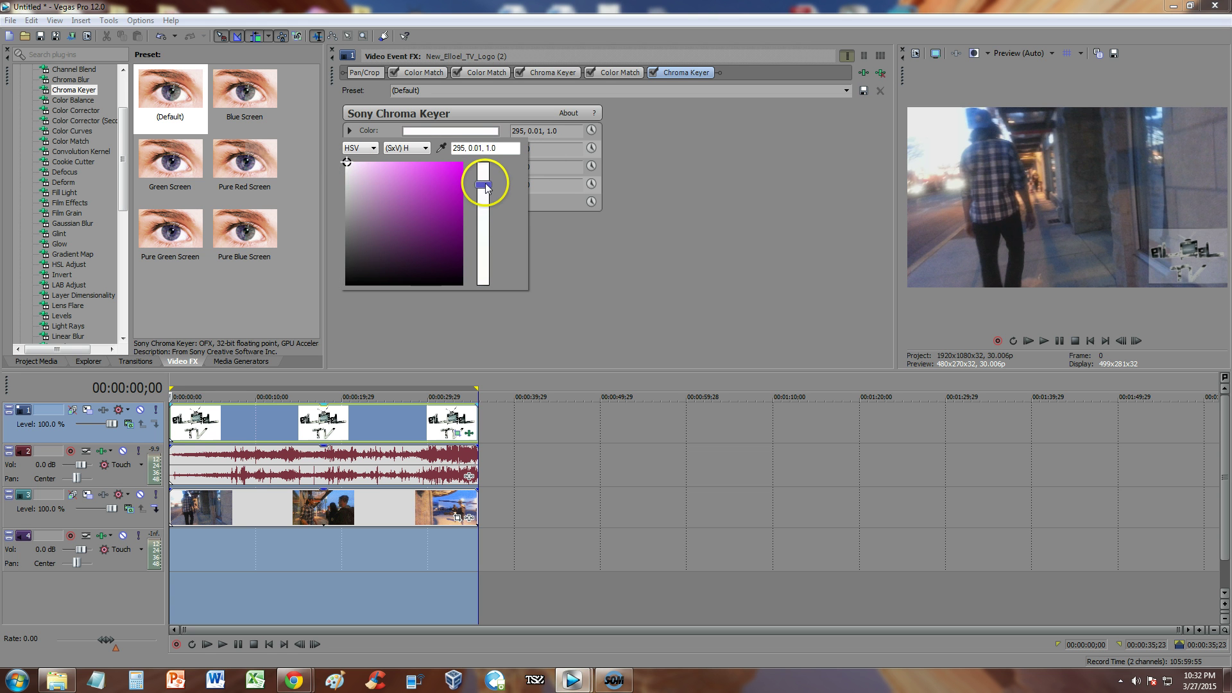
left_click(484, 230)
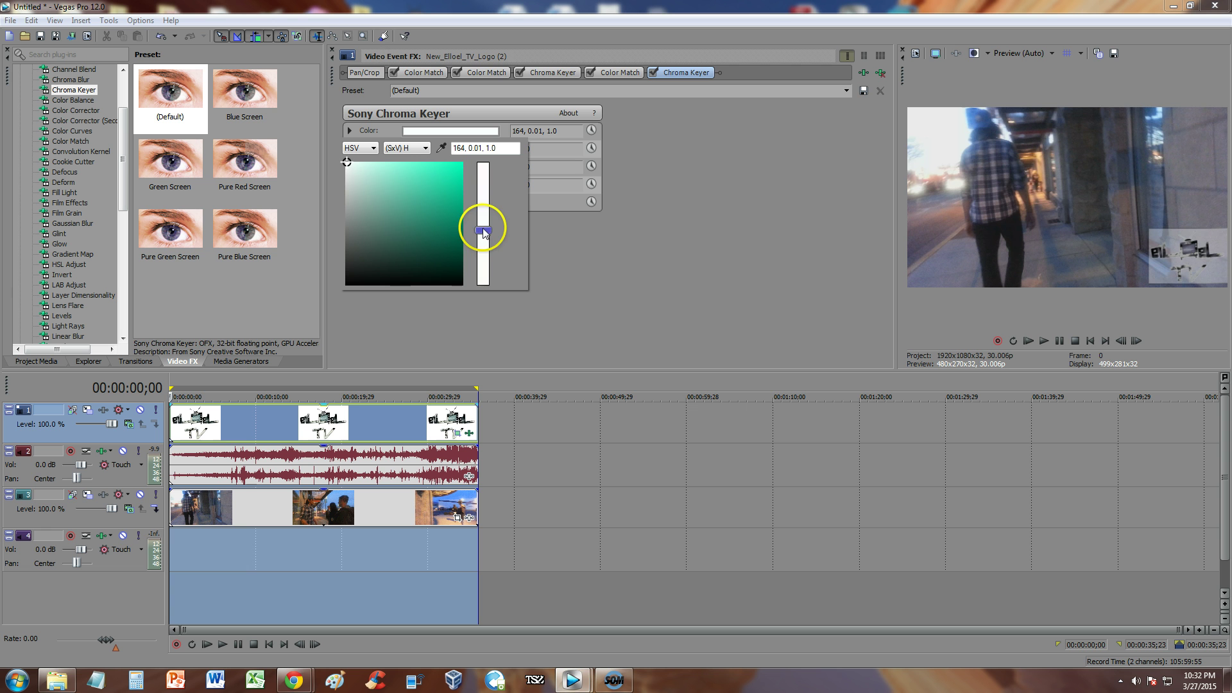
left_click(346, 161)
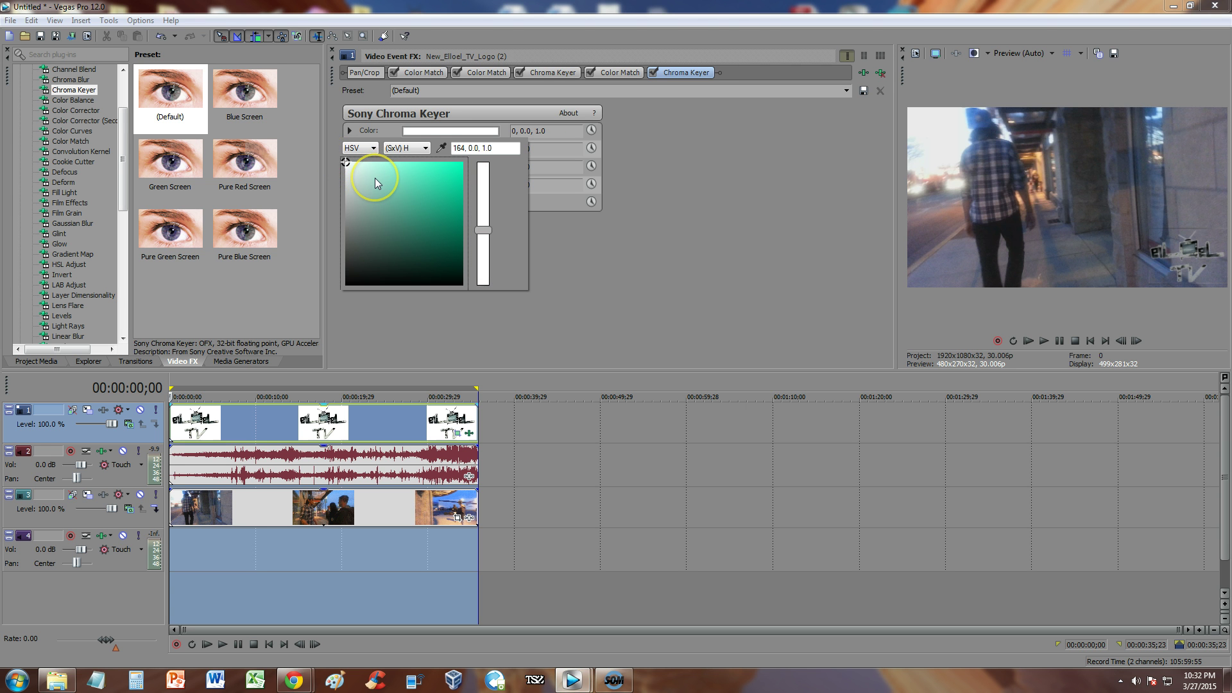
left_click(346, 158)
left_click(1097, 287)
left_click(628, 231)
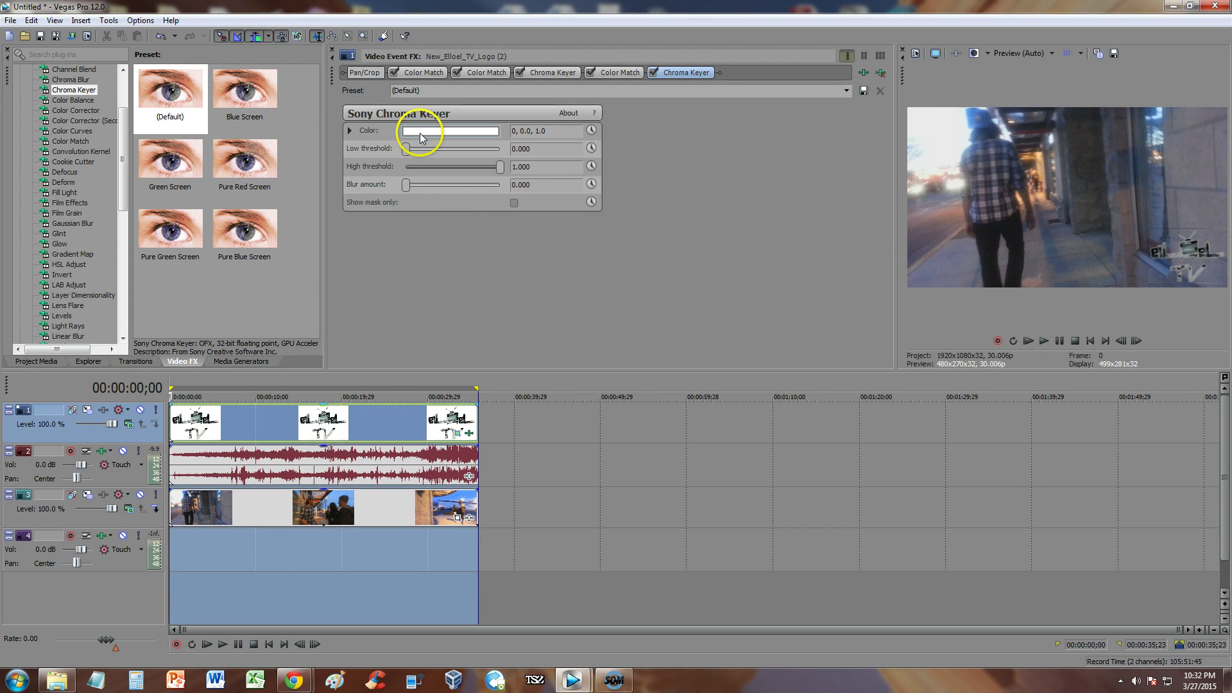
left_click_drag(481, 176, 455, 175)
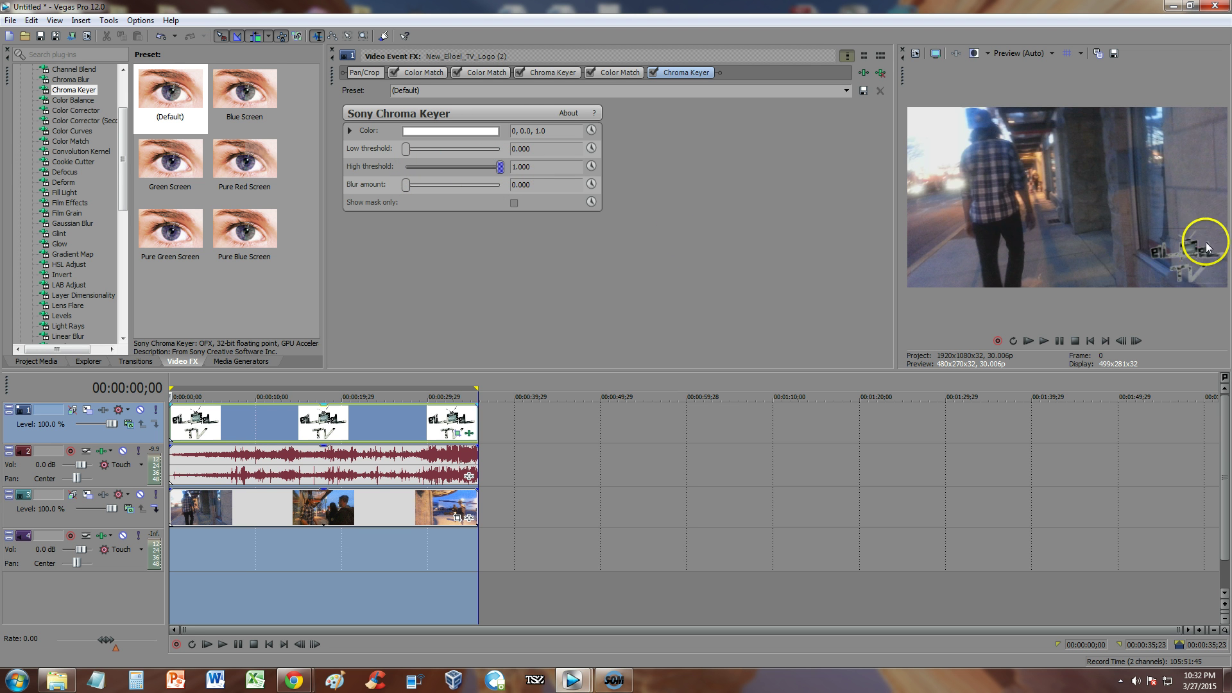
left_click(406, 186)
left_click_drag(412, 148, 428, 150)
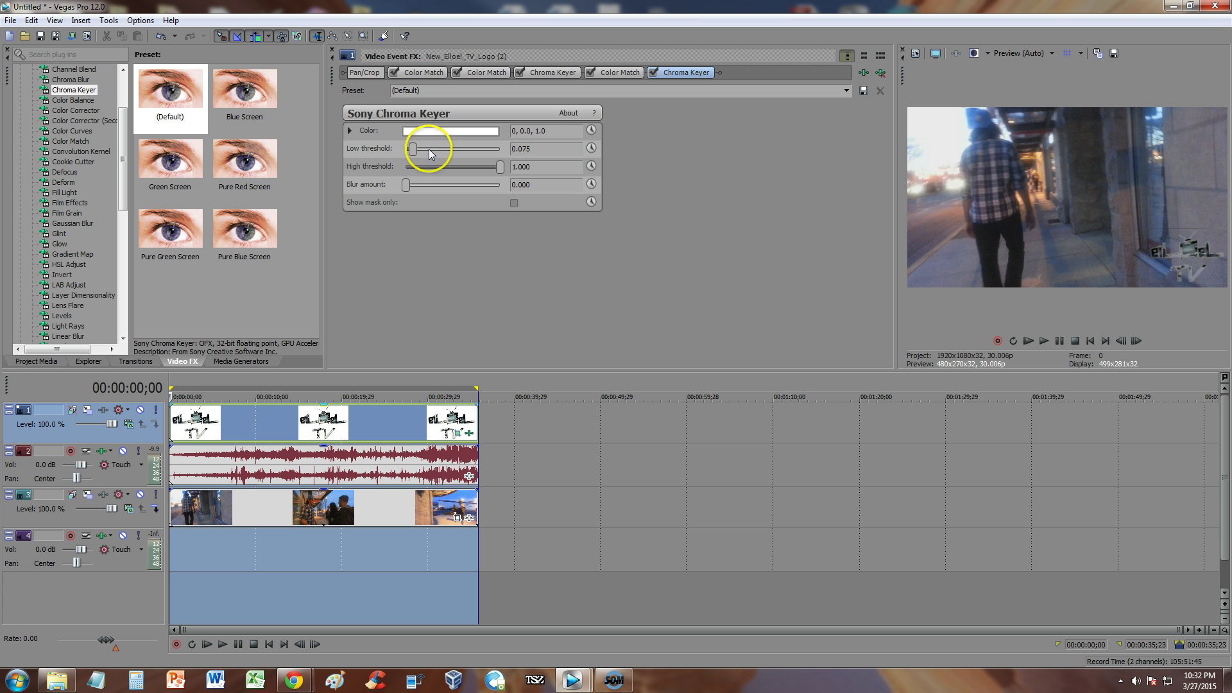
left_click(463, 132)
left_click(556, 245)
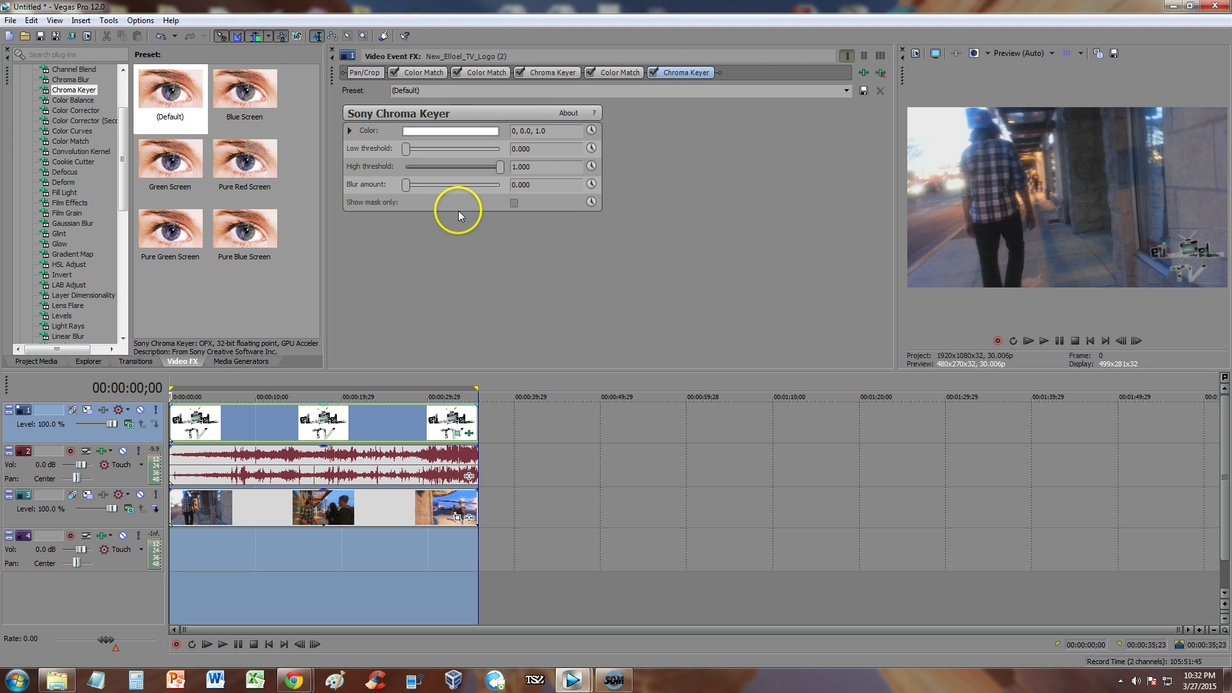
left_click(513, 203)
left_click(514, 203)
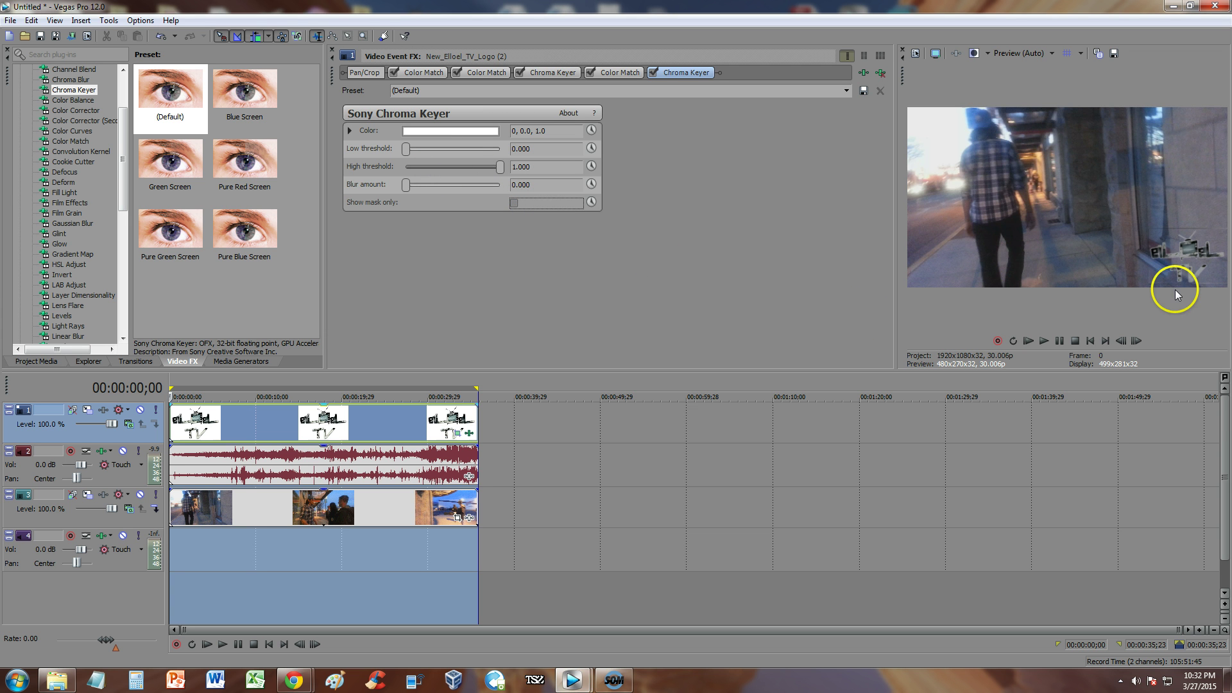